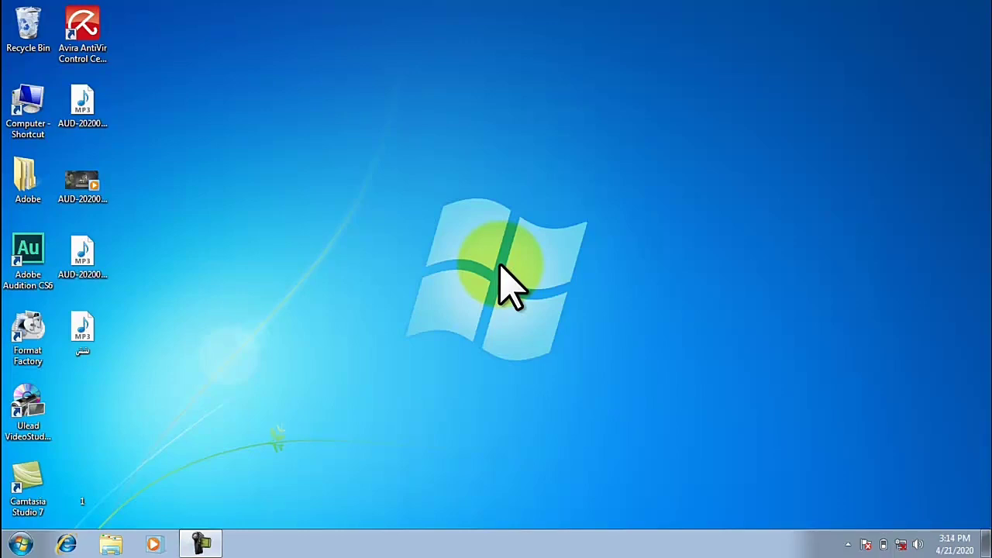
# Step: Launch Adobe Audition and open the شش MP3 file from the Desktop
pyautogui.doubleClick(28, 255)
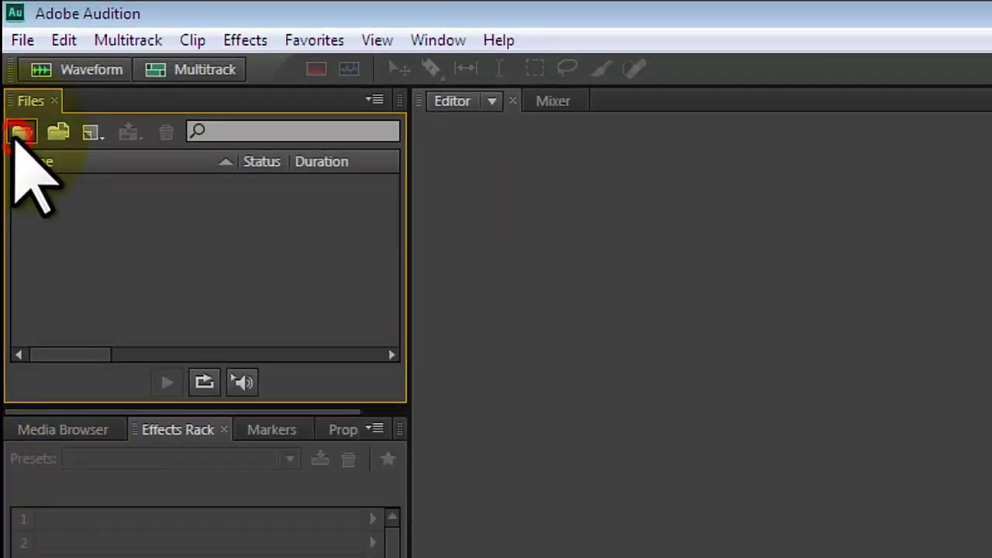
pyautogui.click(19, 132)
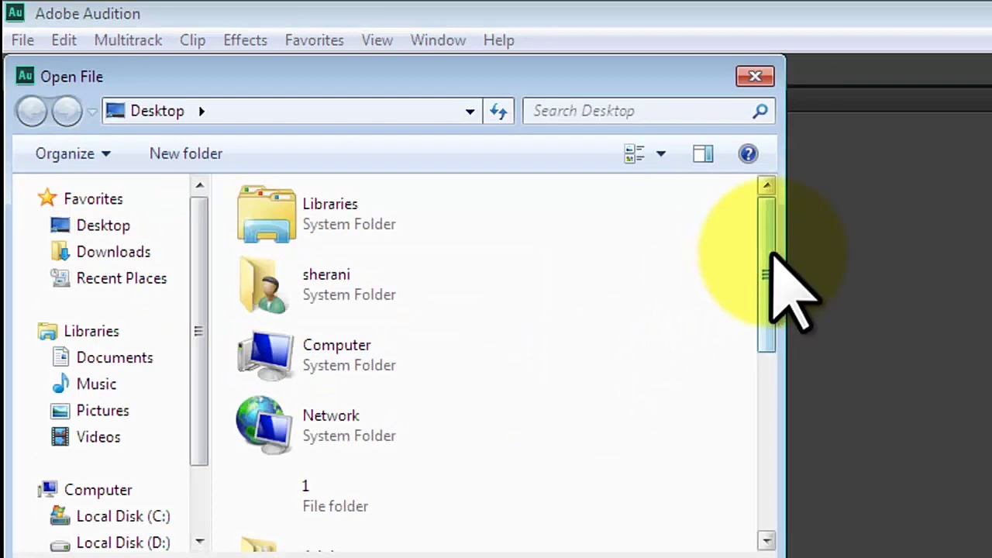
pyautogui.moveTo(772, 256); pyautogui.dragTo(767, 434)
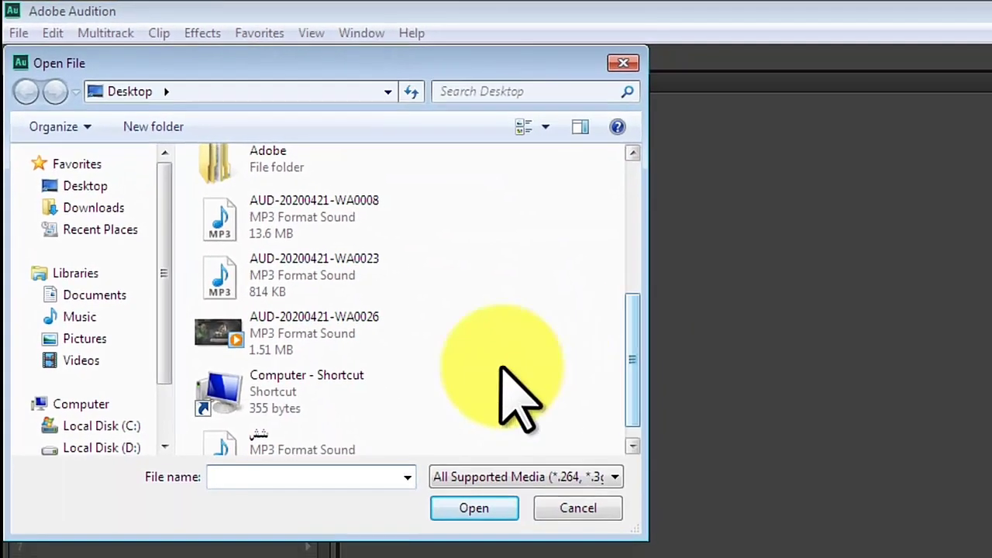
pyautogui.click(278, 437)
pyautogui.click(467, 507)
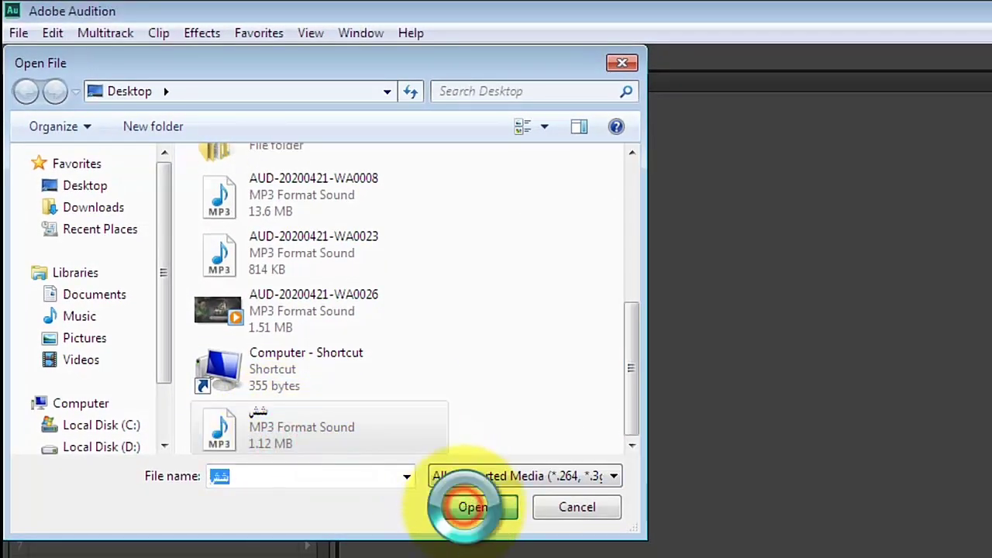
# Step: Open the AUD-20200421-WA0026 MP3 file from the Desktop
pyautogui.click(19, 107)
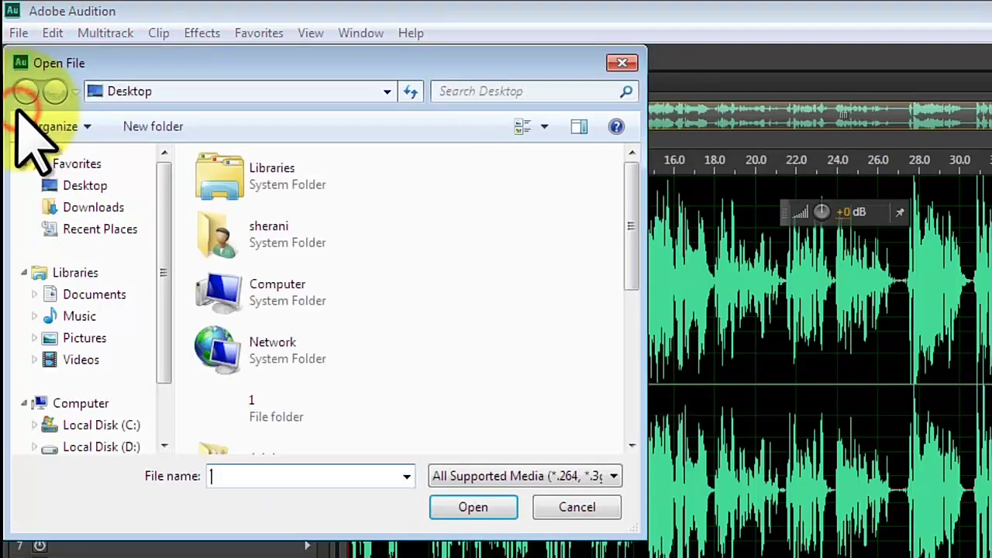
pyautogui.scroll(-3, 263, 391)
pyautogui.click(267, 391)
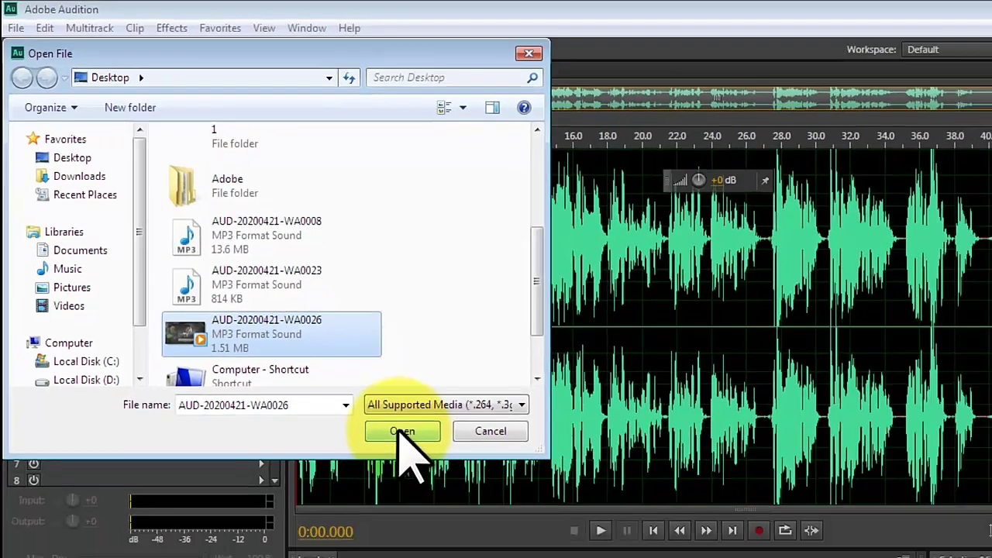
pyautogui.click(402, 431)
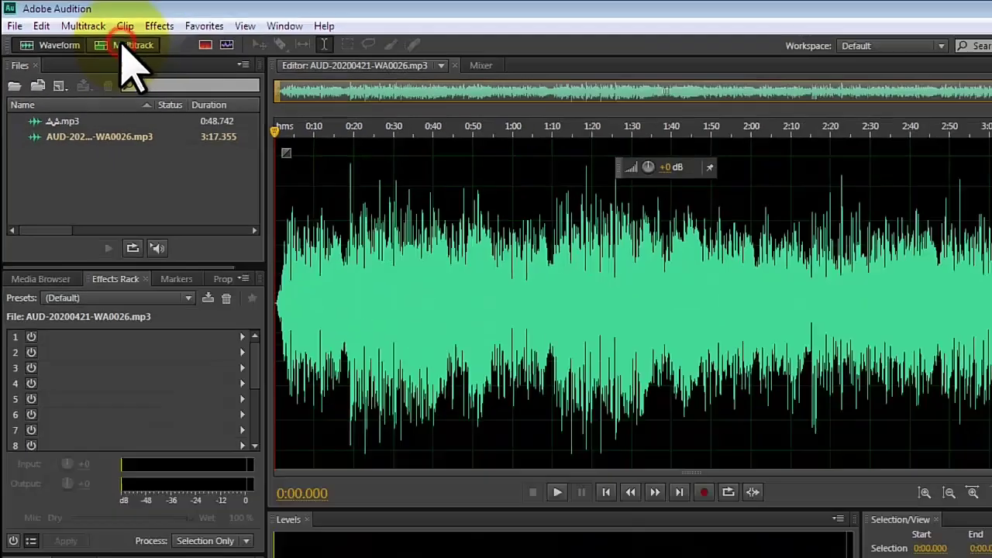
# Step: Create a stereo multitrack session named Untitled Session 1 at 44100 Hz and 32-bit float
pyautogui.click(354, 142)
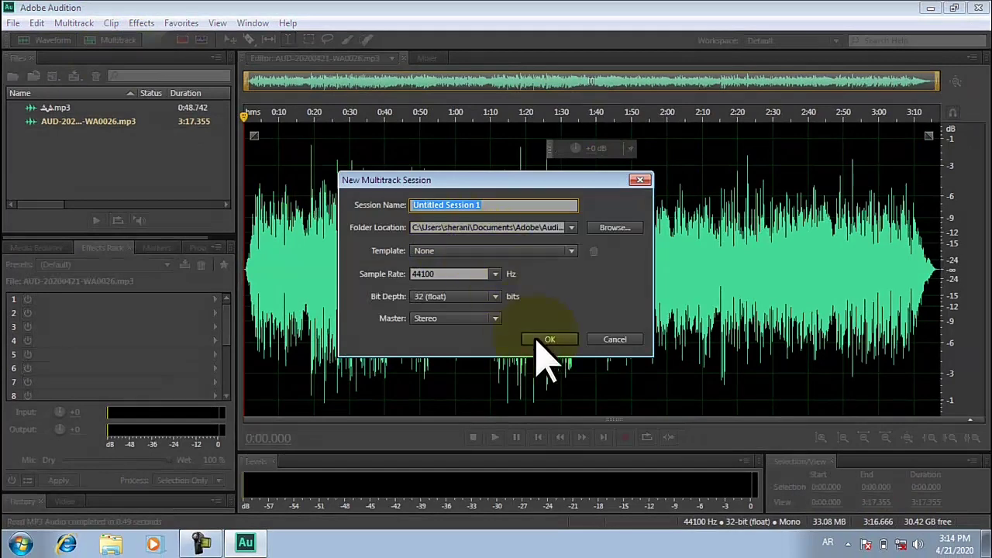
pyautogui.click(544, 339)
pyautogui.click(570, 288)
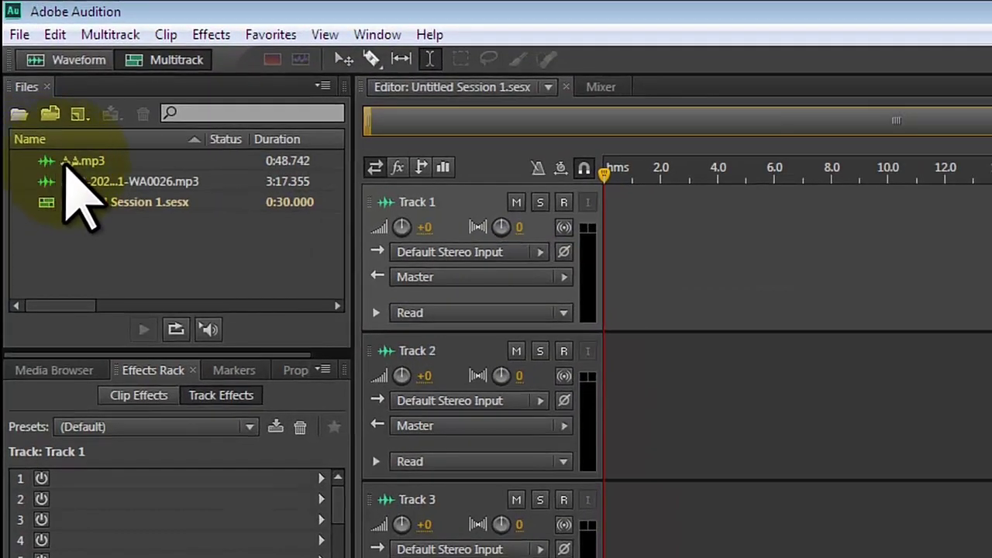
# Step: Place شش.mp3 on Track 1 and AUD-20200421-WA0026.mp3 on Track 2, both starting at about 0:06
pyautogui.moveTo(66, 165)
pyautogui.mouseDown()
pyautogui.moveTo(85, 148)
pyautogui.moveTo(631, 277)
pyautogui.moveTo(775, 283)
pyautogui.moveTo(771, 310)
pyautogui.mouseUp()
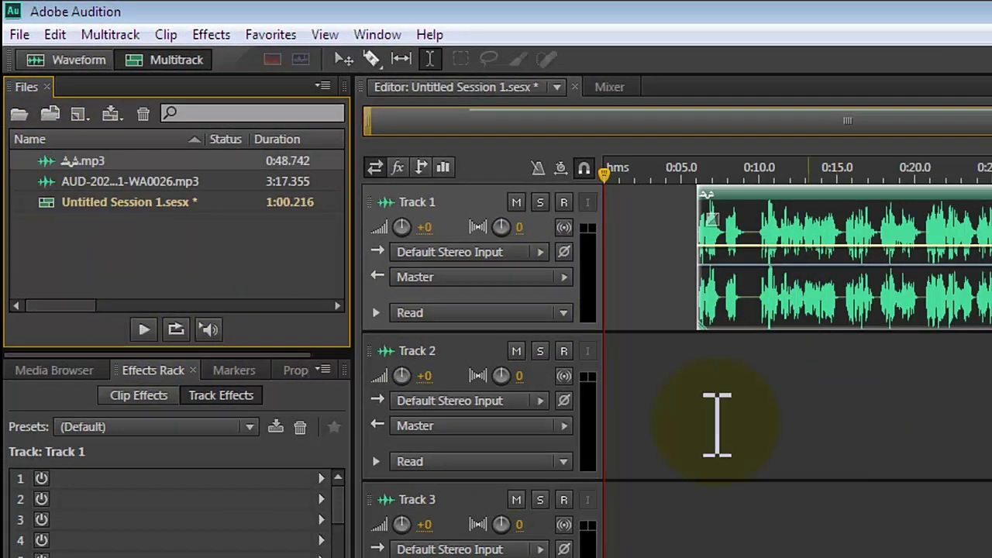
pyautogui.moveTo(93, 177); pyautogui.dragTo(701, 407)
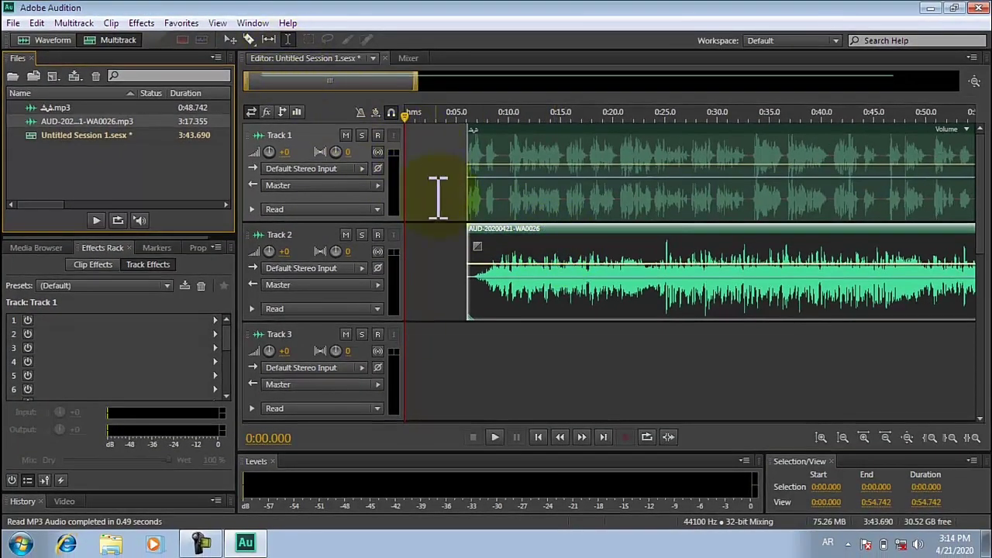
# Step: Move the Track 2 clip to the session start and the Track 1 clip to start at about 0:16
pyautogui.click(230, 40)
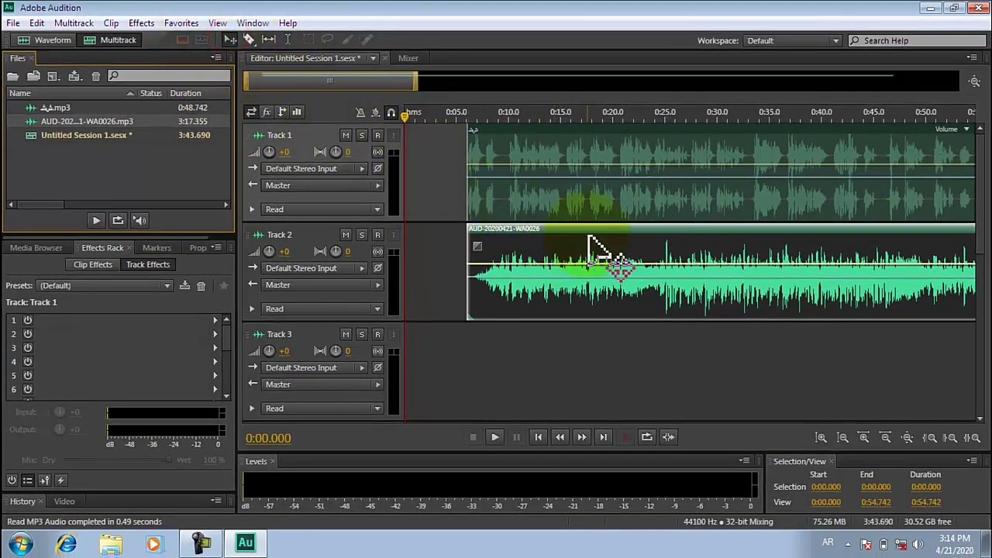
pyautogui.moveTo(589, 237); pyautogui.dragTo(527, 239)
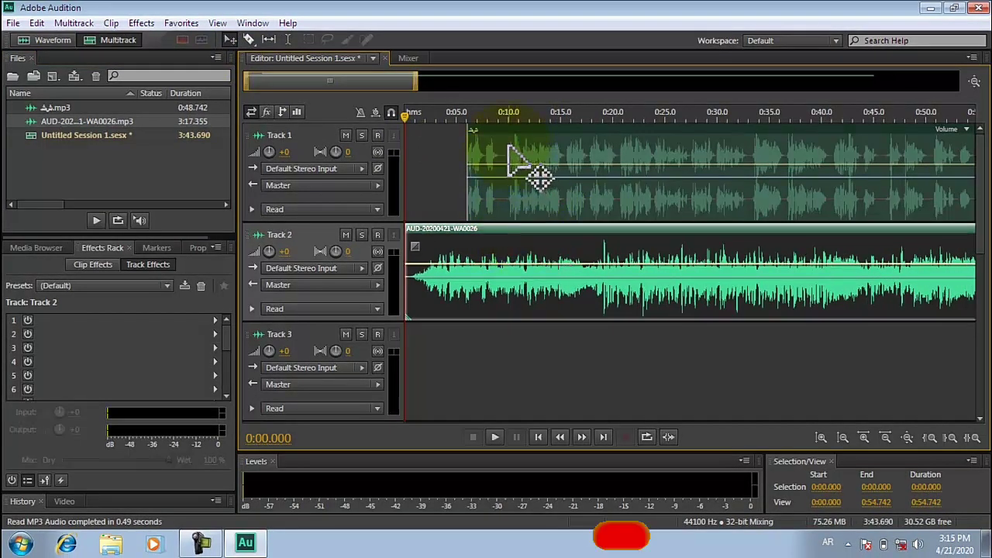
pyautogui.moveTo(506, 146); pyautogui.dragTo(607, 147)
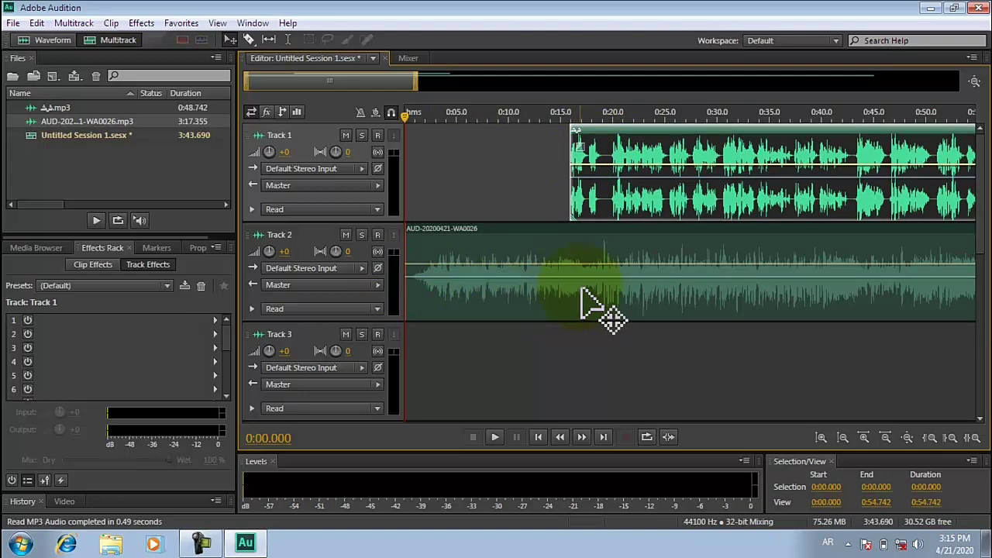
# Step: Split the Track 2 clip over the narrow range 0:15.860 to 0:15.864, where the Track 1 clip begins
pyautogui.click(287, 39)
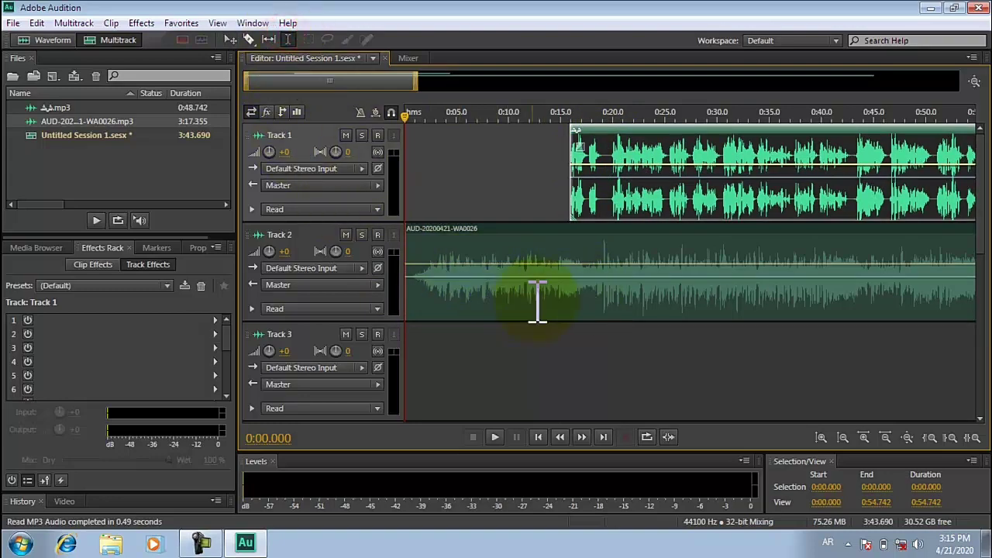
pyautogui.click(569, 225)
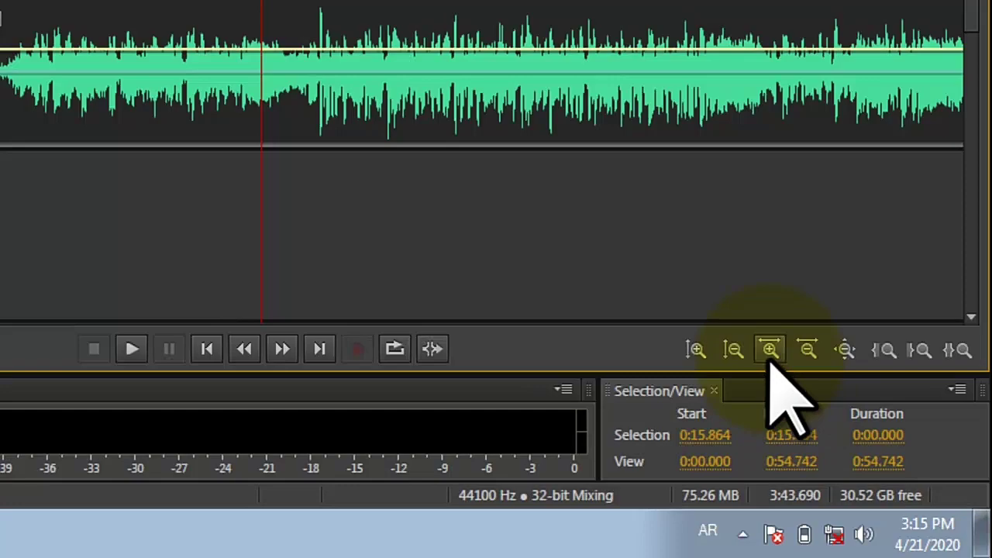
pyautogui.click(771, 353)
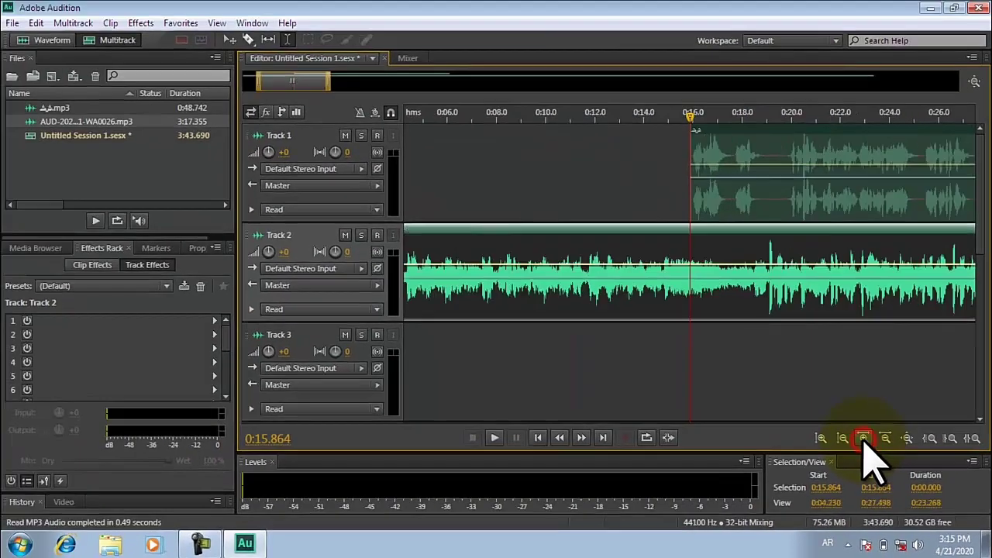
pyautogui.moveTo(862, 438); pyautogui.dragTo(862, 438)
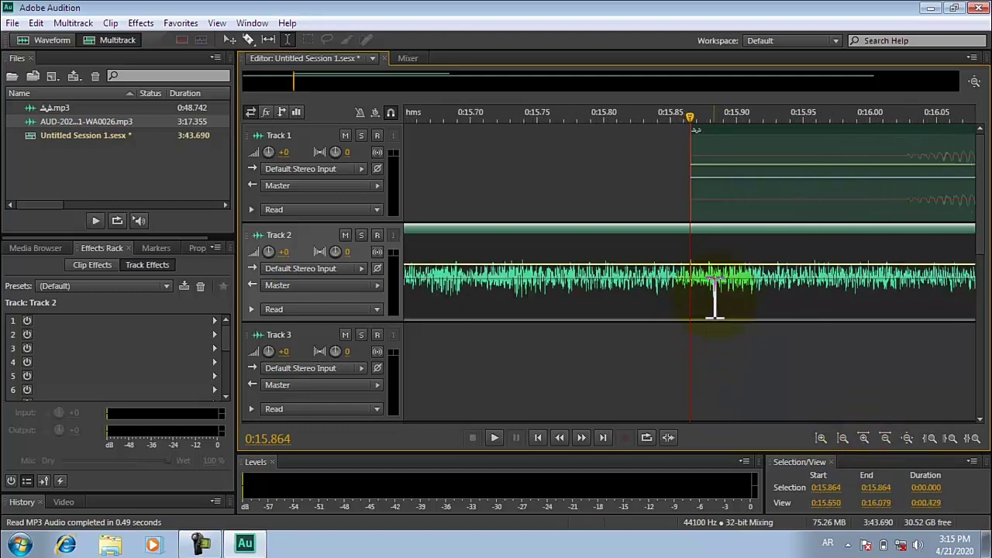
pyautogui.click(681, 274)
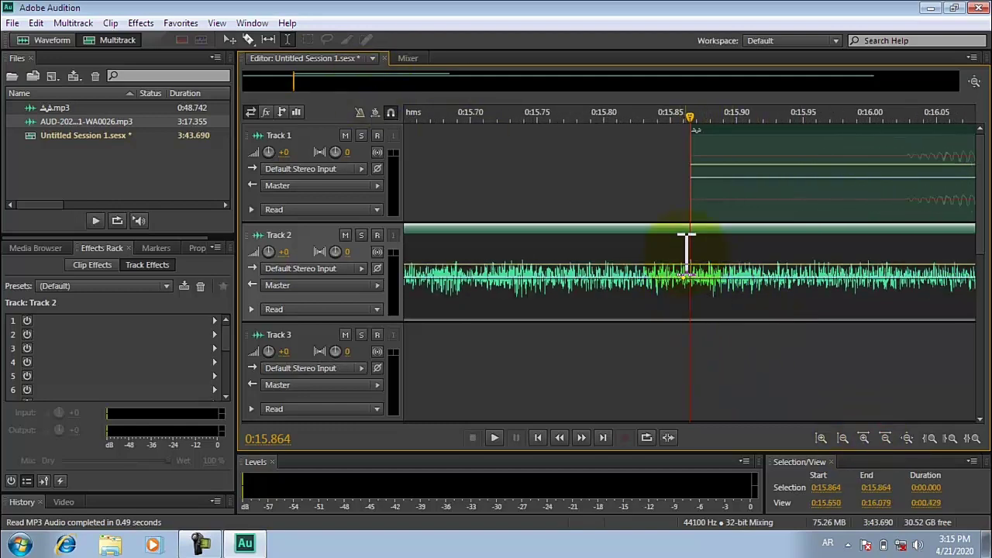
pyautogui.click(681, 199)
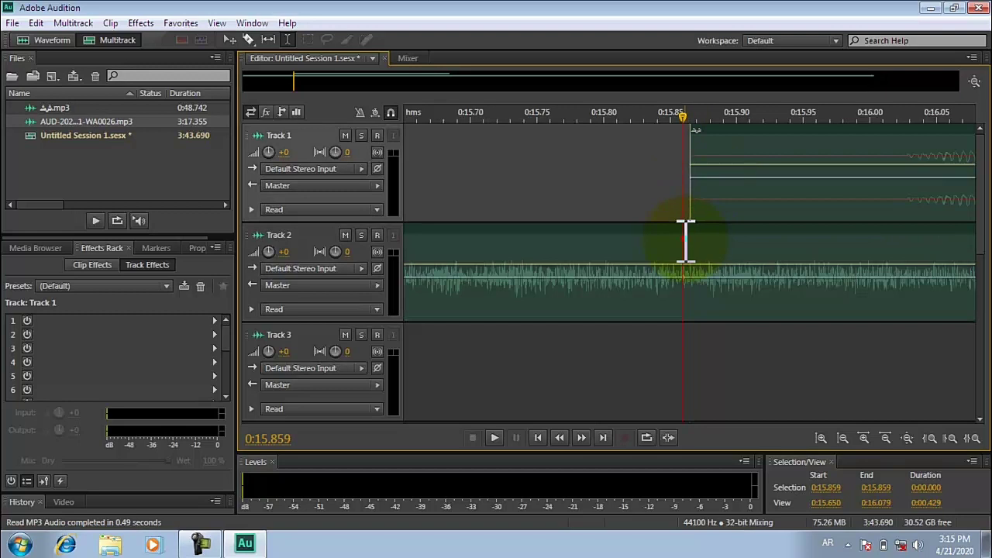
pyautogui.moveTo(685, 240); pyautogui.dragTo(689, 242)
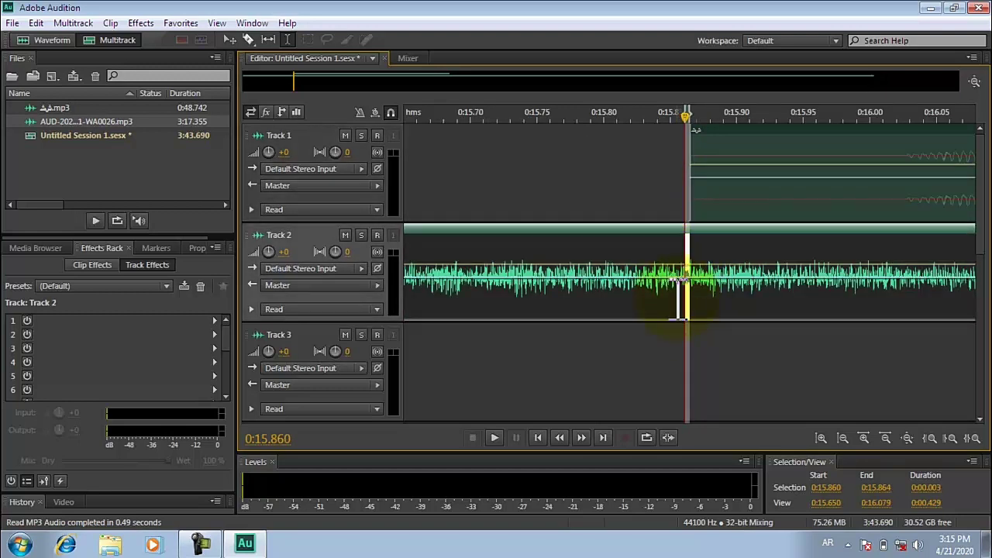
pyautogui.hotkey('ctrl', 'k')
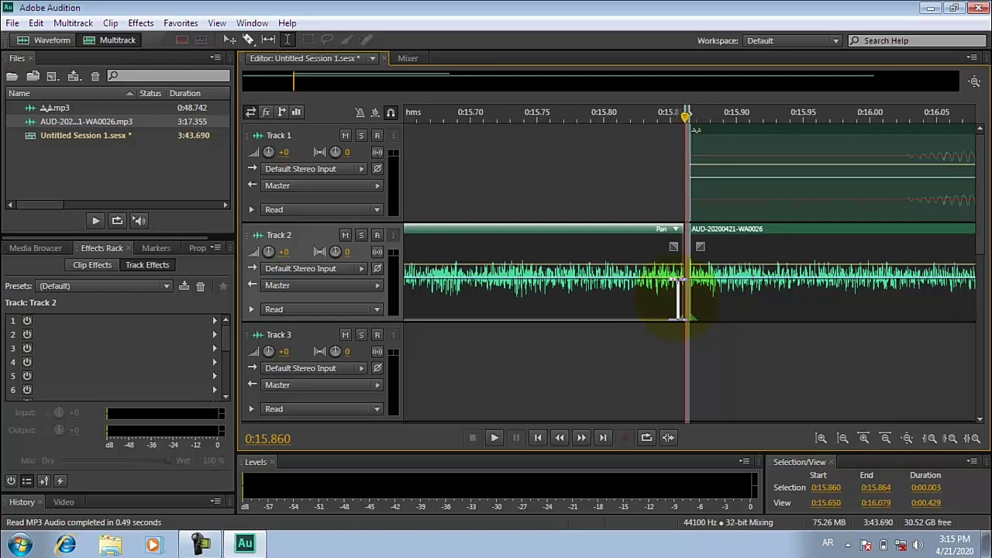
# Step: Move the first part of the split Track 2 clip up to Track 1, directly before the شش clip
pyautogui.click(885, 438)
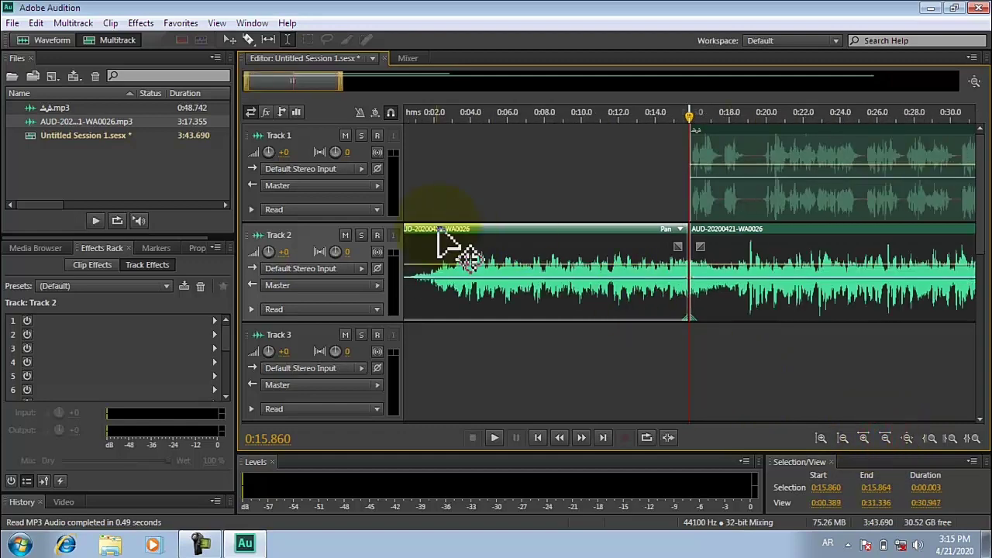
pyautogui.click(229, 40)
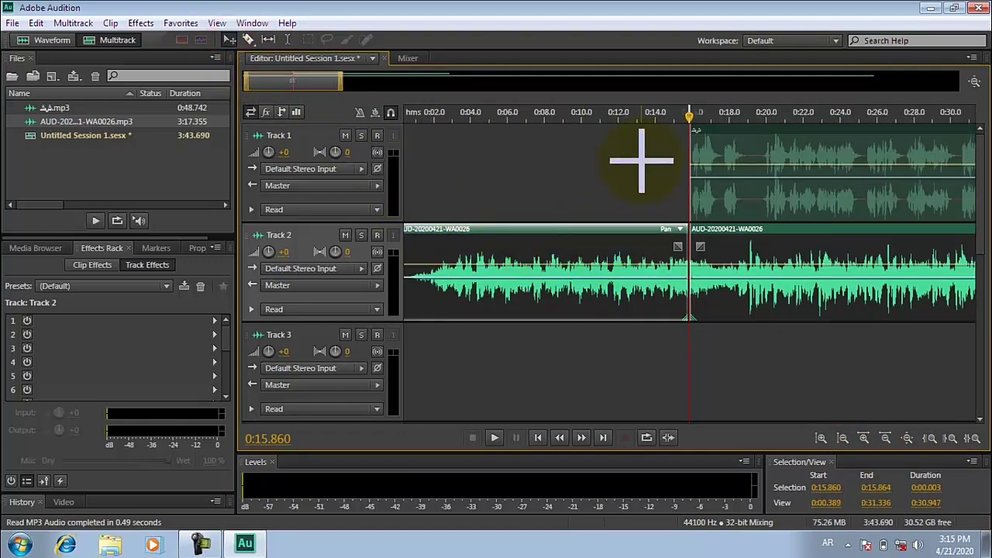
pyautogui.click(697, 166)
pyautogui.moveTo(582, 231); pyautogui.dragTo(577, 225)
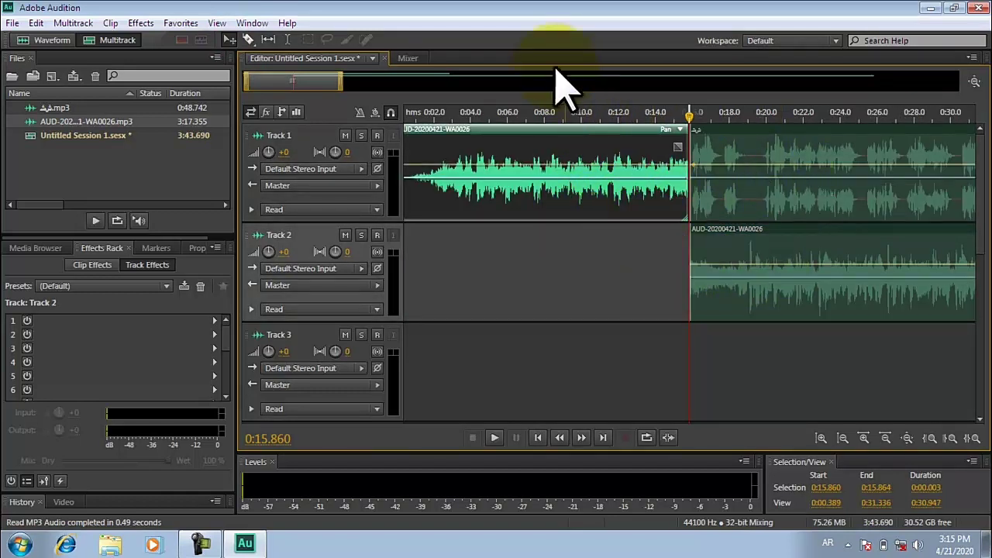
# Step: Split the شش clip on Track 1 in the silent pause over the range 0:18.916 to 0:18.927
pyautogui.scroll(-1, 318, 87)
pyautogui.moveTo(318, 87); pyautogui.dragTo(345, 81)
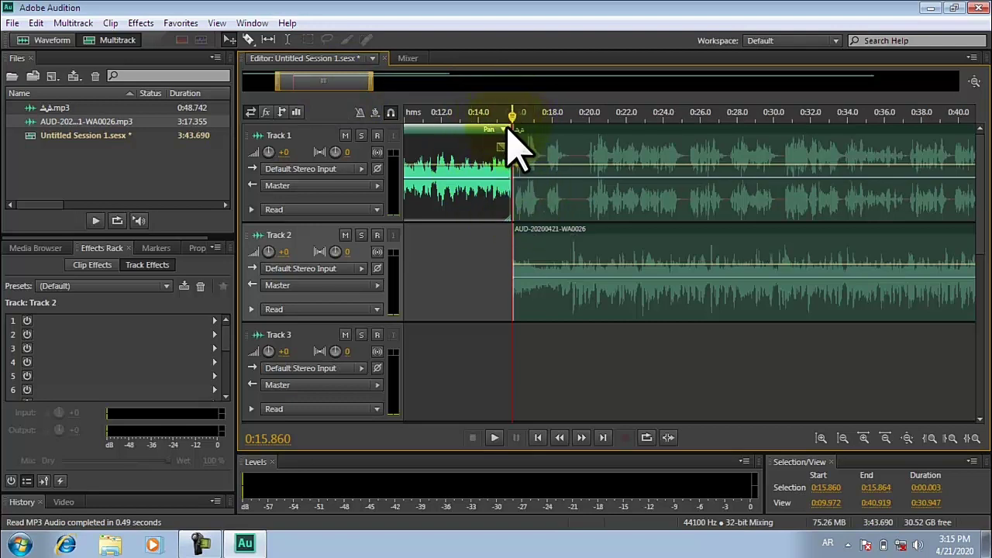
pyautogui.moveTo(512, 117); pyautogui.dragTo(496, 137)
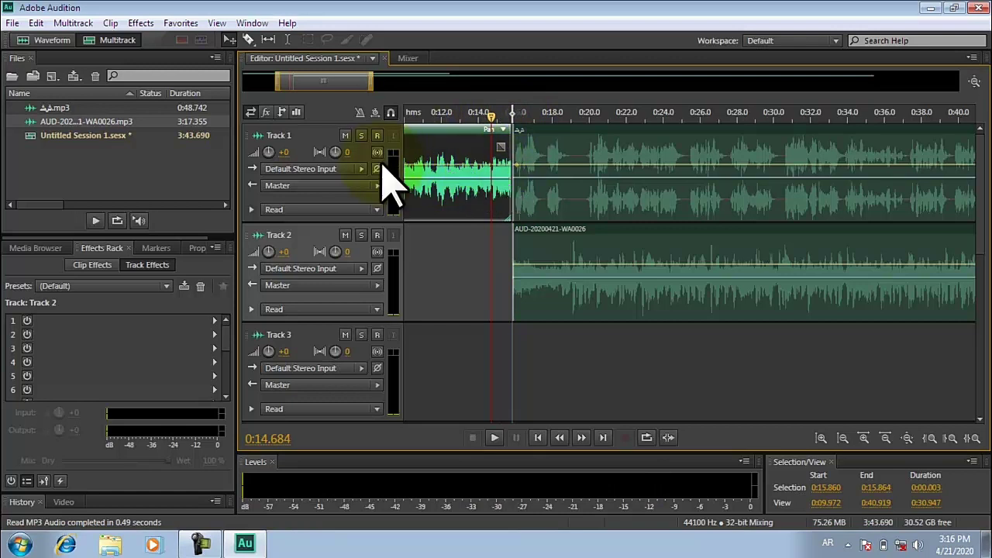
pyautogui.click(571, 159)
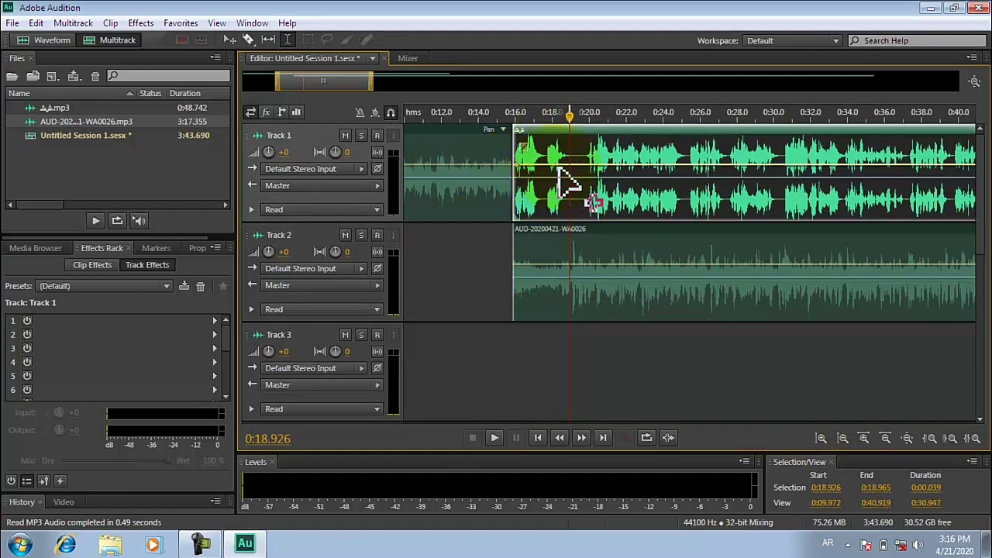
pyautogui.click(863, 438)
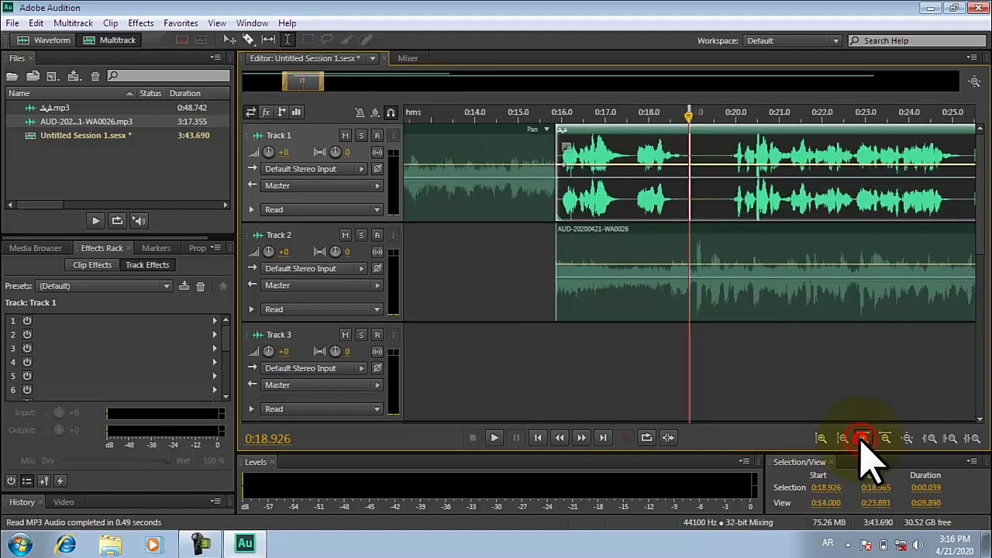
pyautogui.moveTo(863, 438); pyautogui.dragTo(863, 439)
pyautogui.moveTo(671, 145); pyautogui.dragTo(673, 170)
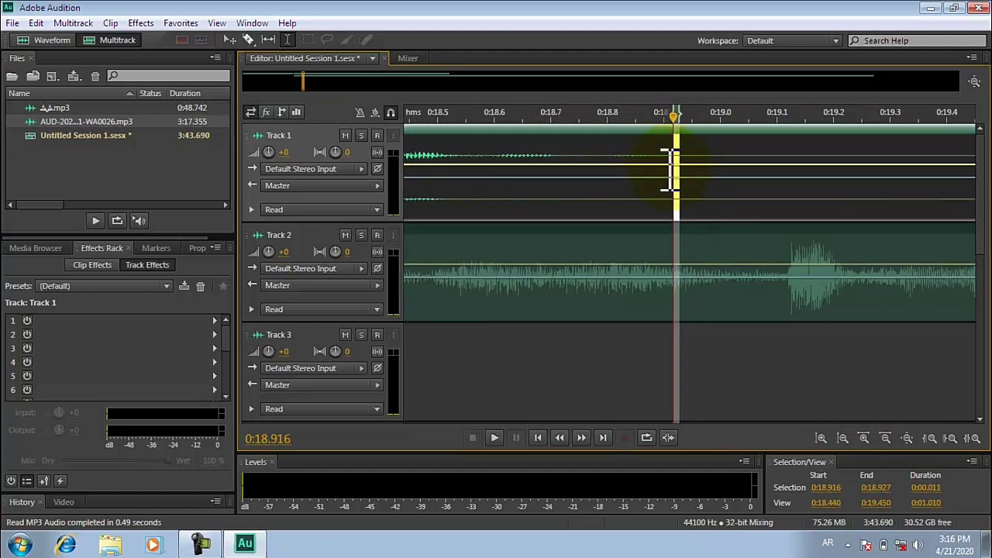
pyautogui.moveTo(668, 167); pyautogui.dragTo(667, 167)
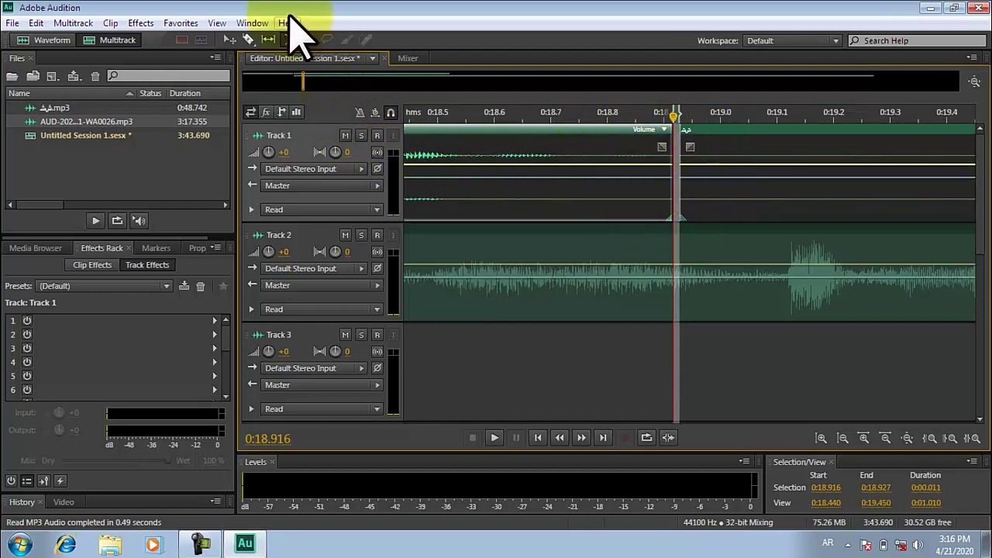
# Step: Shift the second part of the شش clip on Track 1 to start at about 0:19.8
pyautogui.scroll(-5, 728, 240)
pyautogui.click(727, 241)
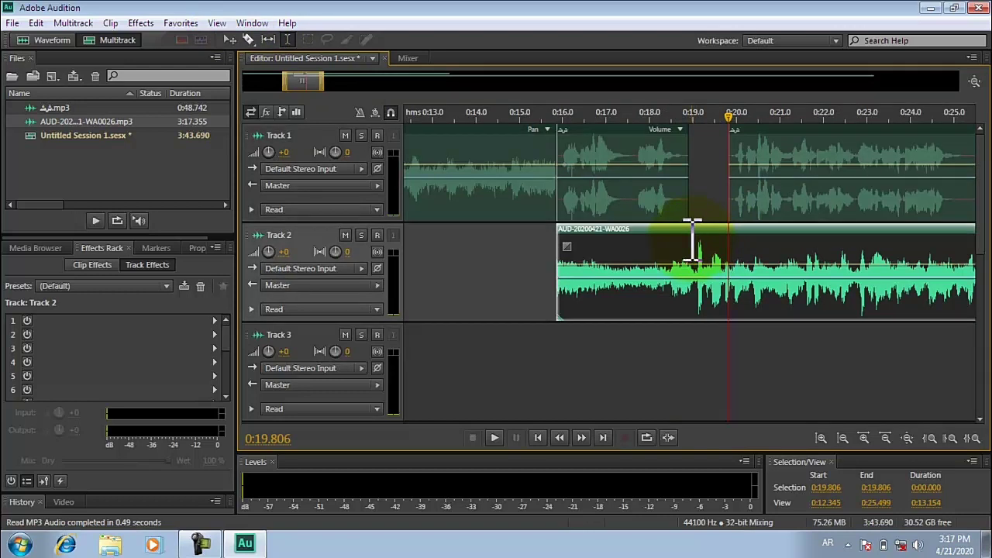
# Step: Split the Track 2 clip over the narrow range 0:18.916 to 0:18.920, where the first شش clip on Track 1 ends
pyautogui.click(689, 238)
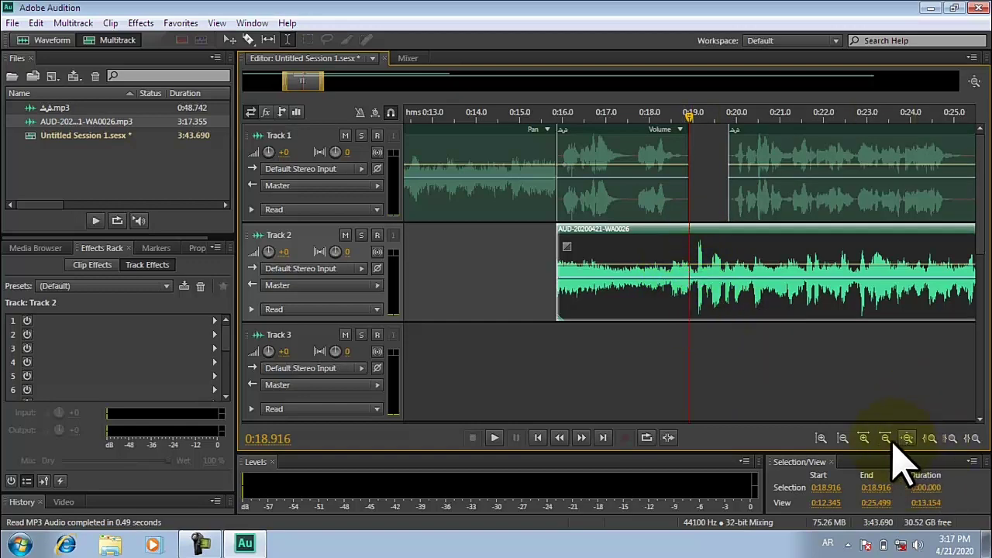
pyautogui.click(864, 438)
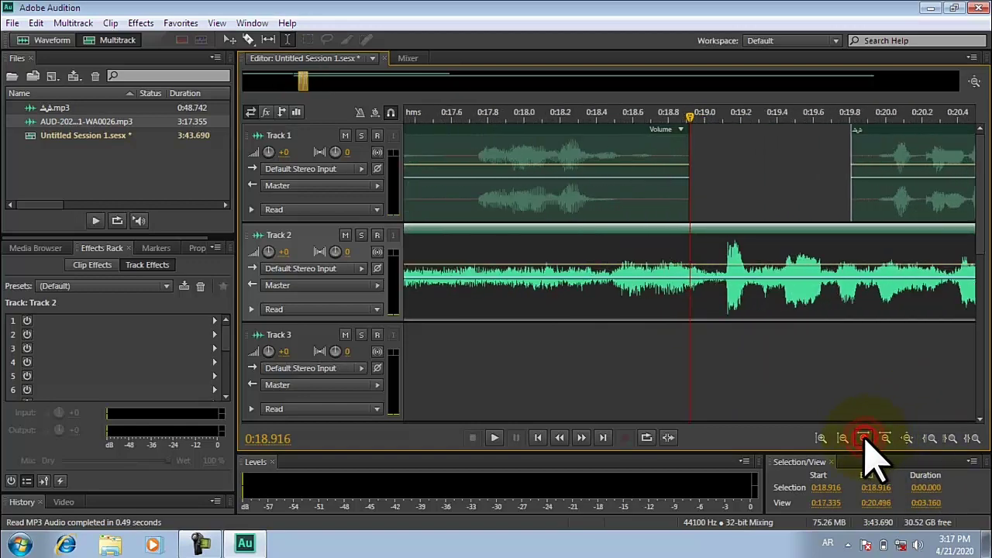
pyautogui.click(864, 437)
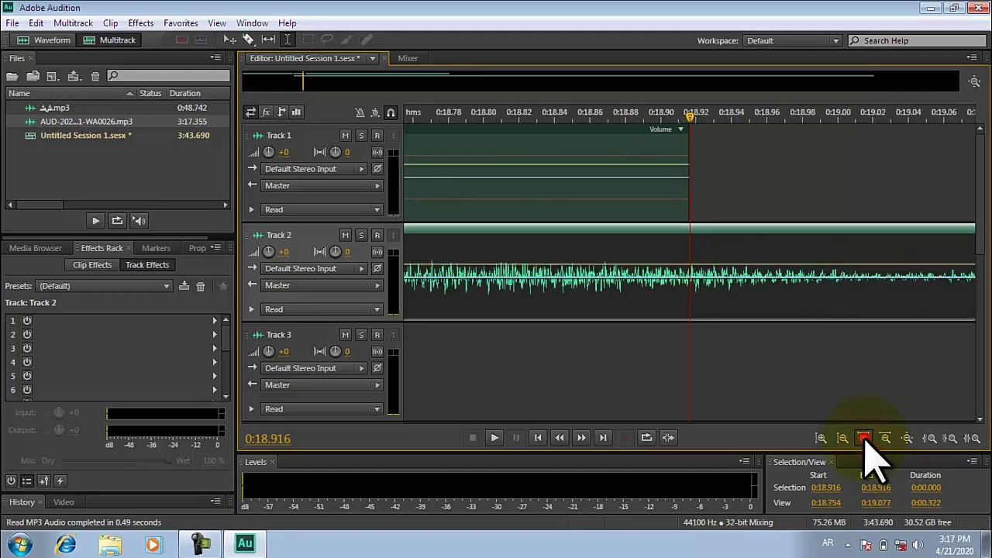
pyautogui.moveTo(691, 271); pyautogui.dragTo(698, 271)
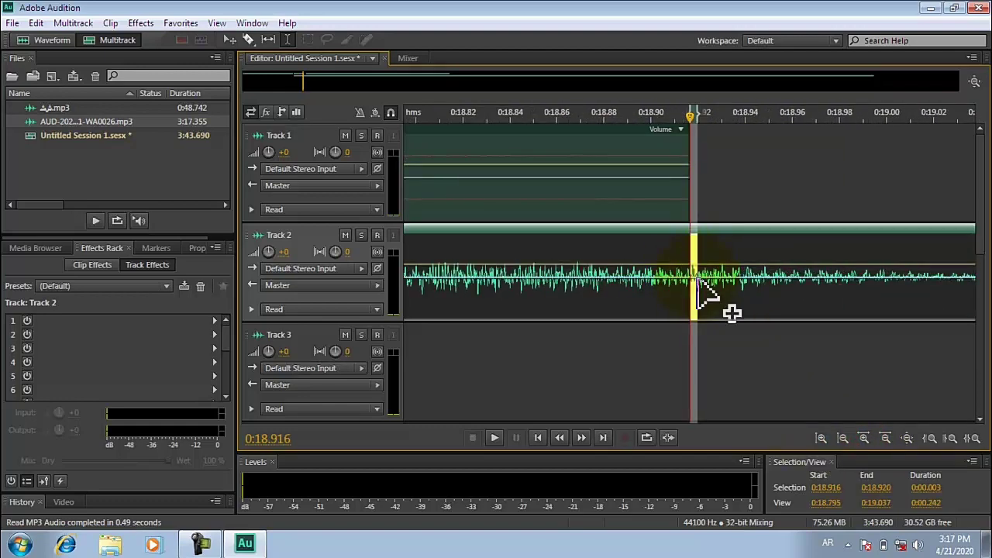
pyautogui.hotkey('ctrl', 'k')
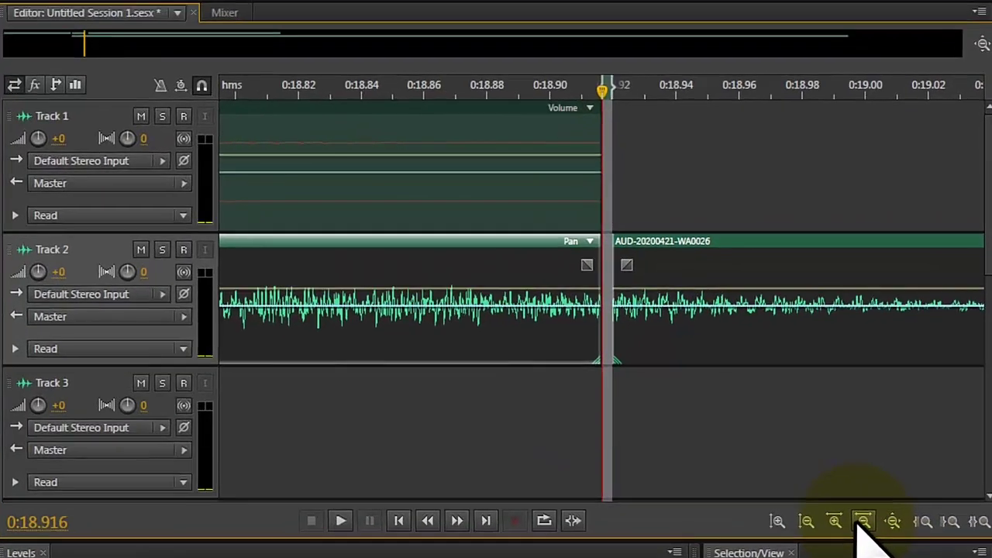
# Step: Split the remaining Track 2 clip over the narrow range 0:21.000 to 0:21.003
pyautogui.click(885, 438)
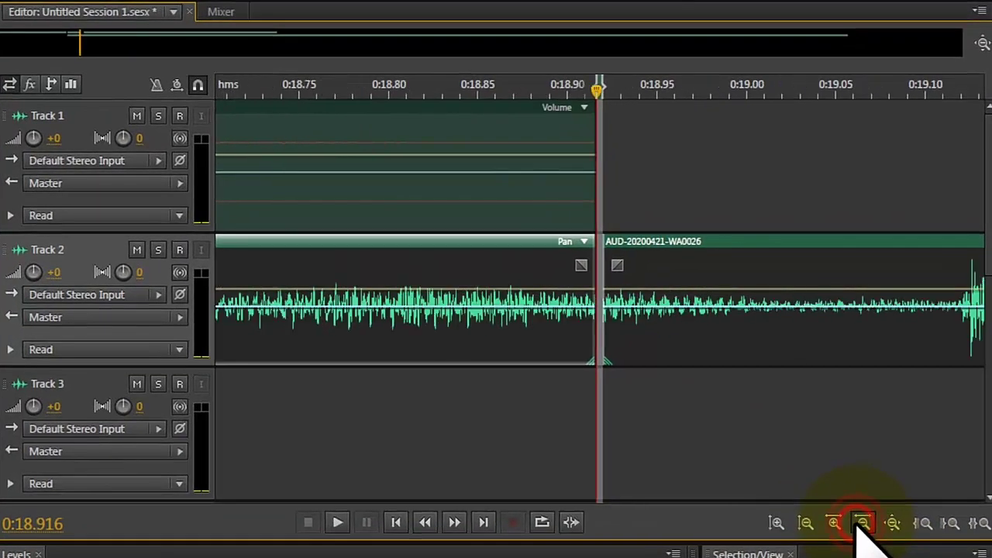
pyautogui.click(862, 523)
pyautogui.click(862, 523)
pyautogui.click(862, 523)
pyautogui.click(863, 523)
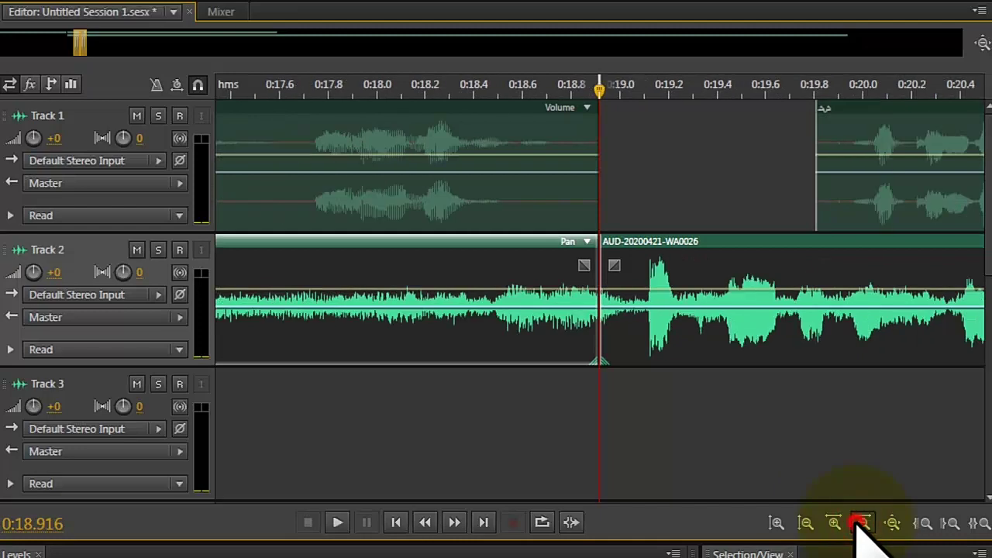
pyautogui.click(862, 523)
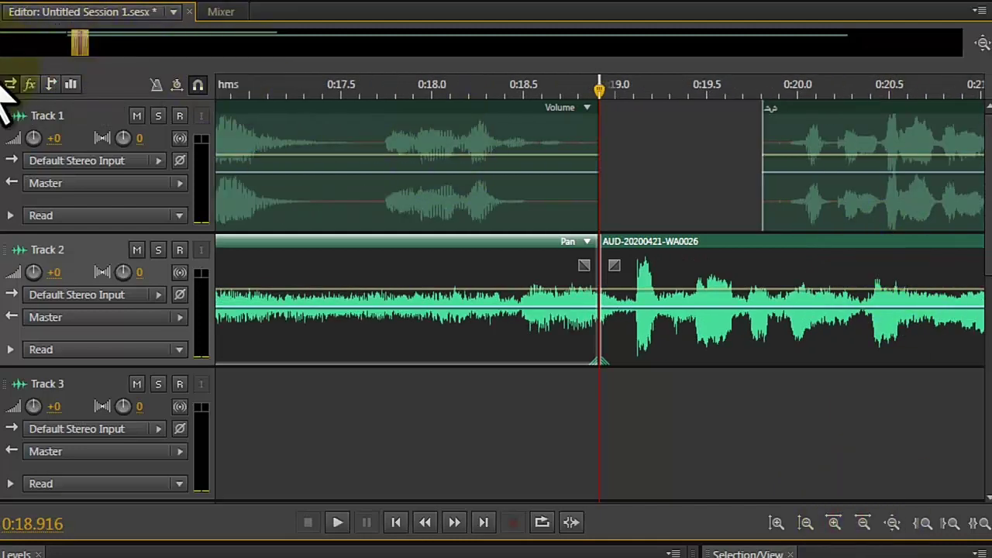
pyautogui.moveTo(89, 42); pyautogui.dragTo(113, 43)
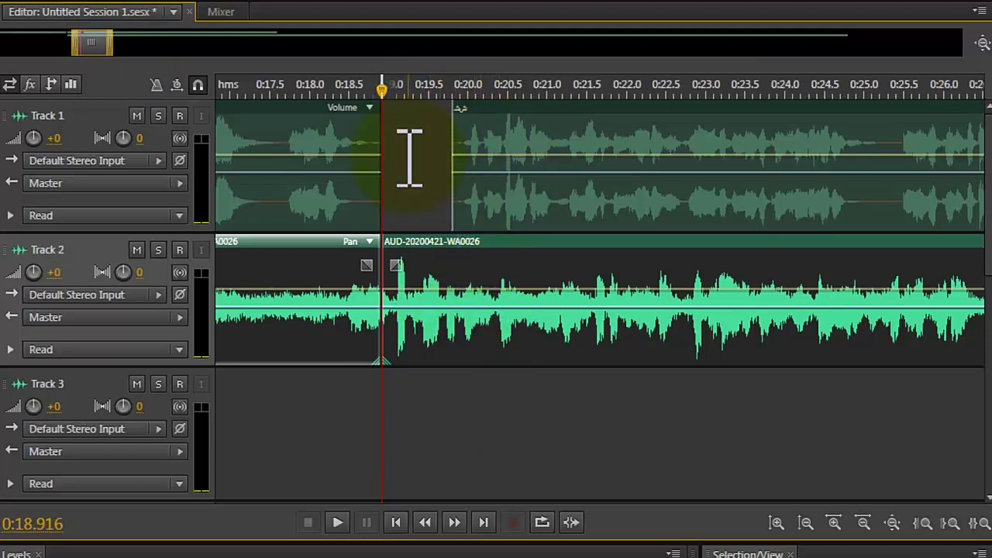
pyautogui.click(546, 269)
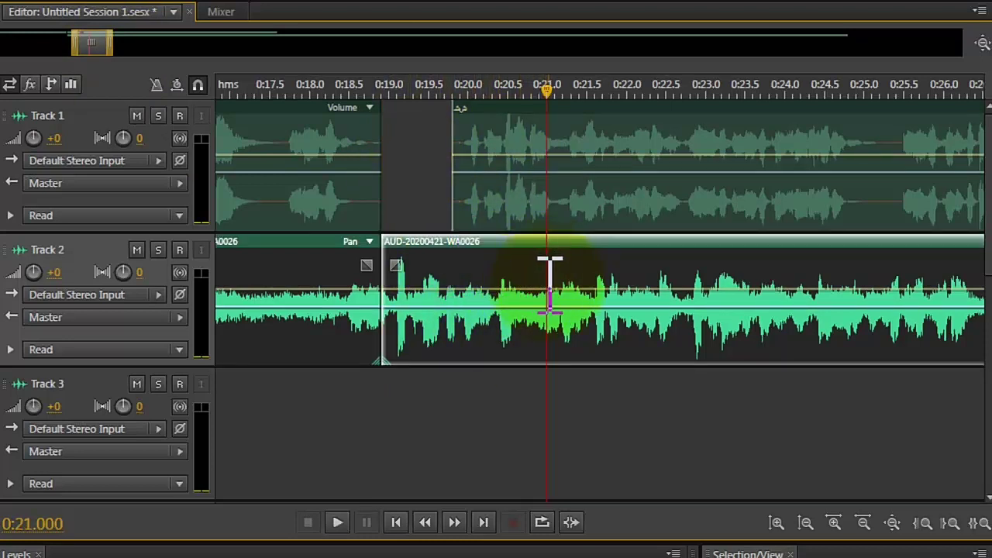
pyautogui.click(833, 521)
pyautogui.click(833, 521)
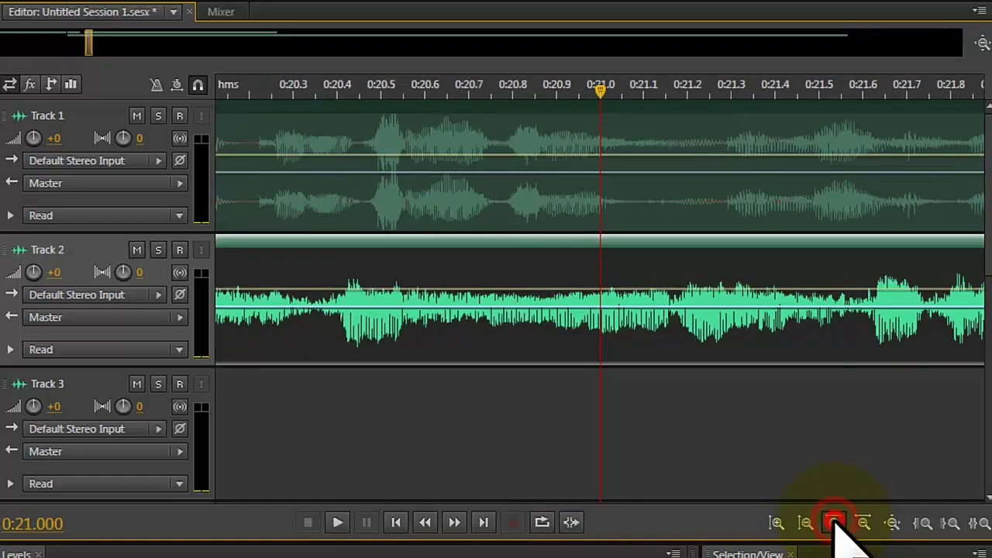
pyautogui.click(834, 522)
pyautogui.click(834, 521)
pyautogui.click(833, 522)
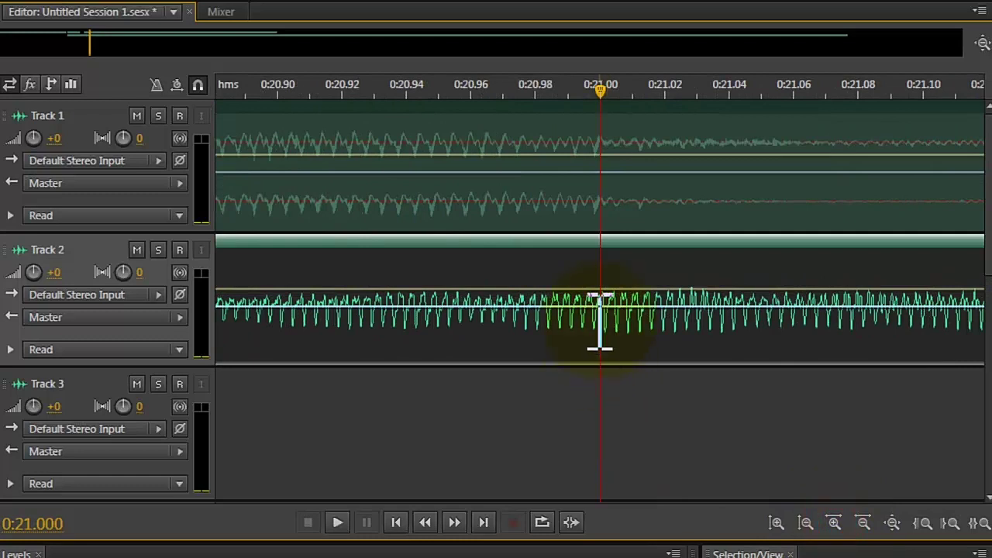
pyautogui.moveTo(600, 321); pyautogui.dragTo(613, 322)
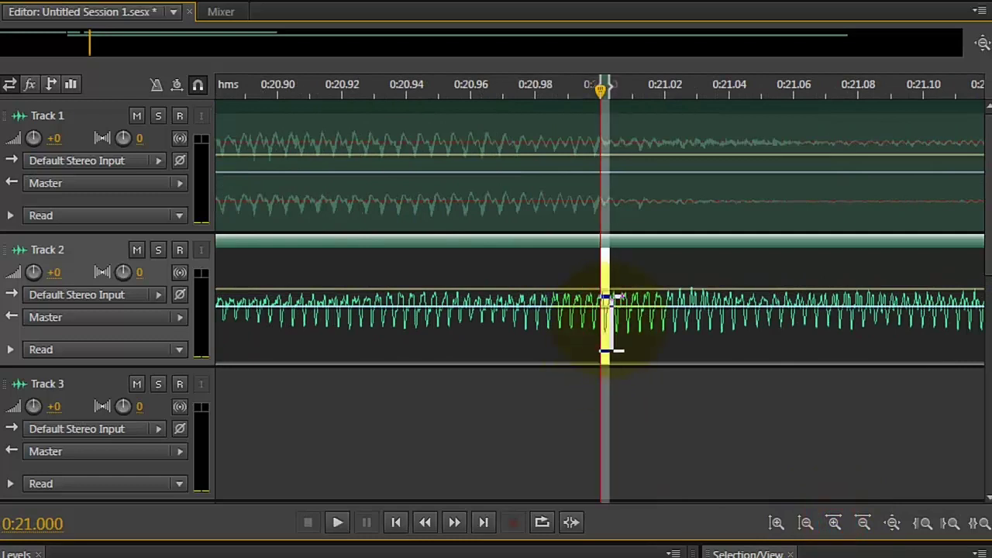
pyautogui.hotkey('ctrl', 'k')
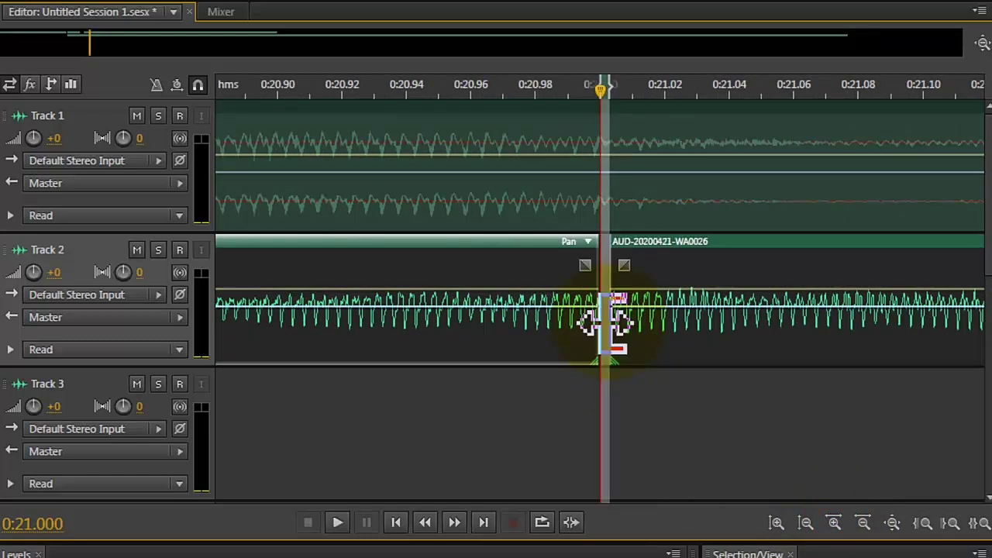
# Step: Shift the second شش clip on Track 1 to start at about 0:21.0 and move the short Track 2 piece up into the gap before it
pyautogui.click(835, 524)
pyautogui.click(863, 523)
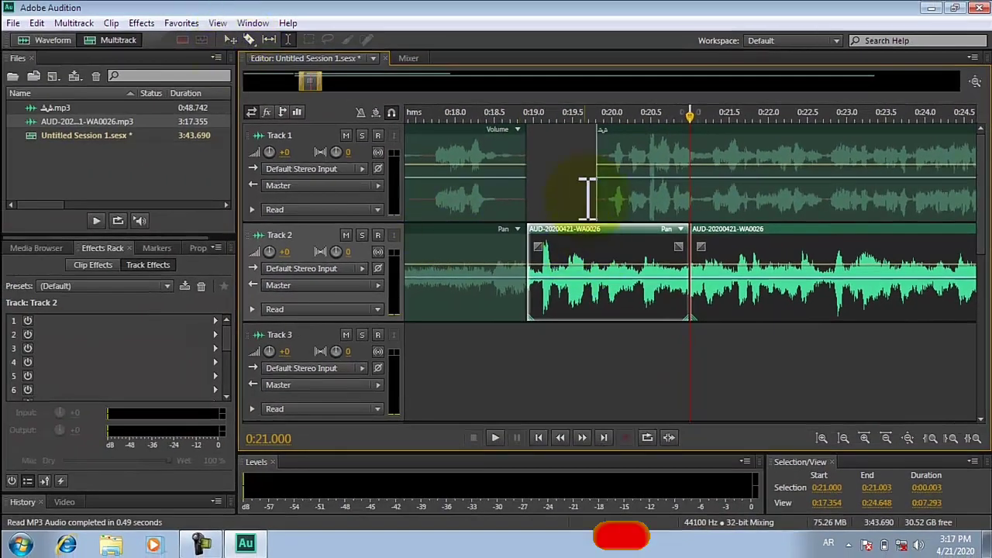
pyautogui.click(611, 186)
pyautogui.click(230, 40)
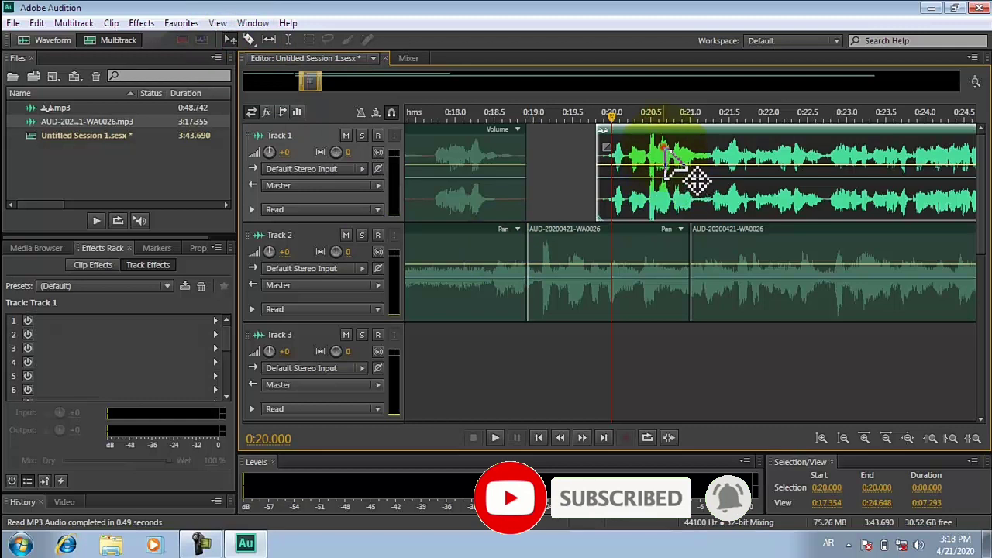
pyautogui.moveTo(669, 151); pyautogui.dragTo(745, 151)
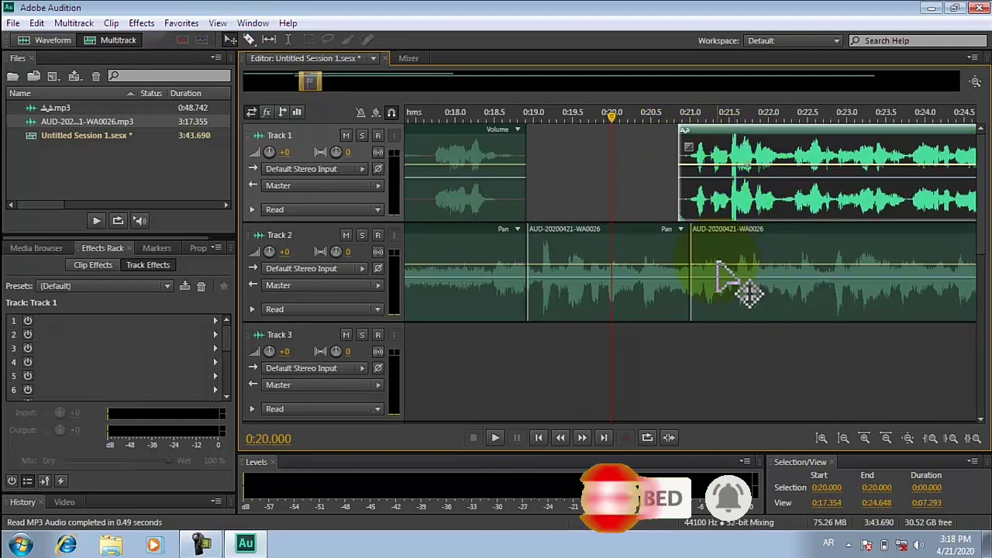
pyautogui.moveTo(659, 239); pyautogui.dragTo(658, 216)
pyautogui.click(767, 153)
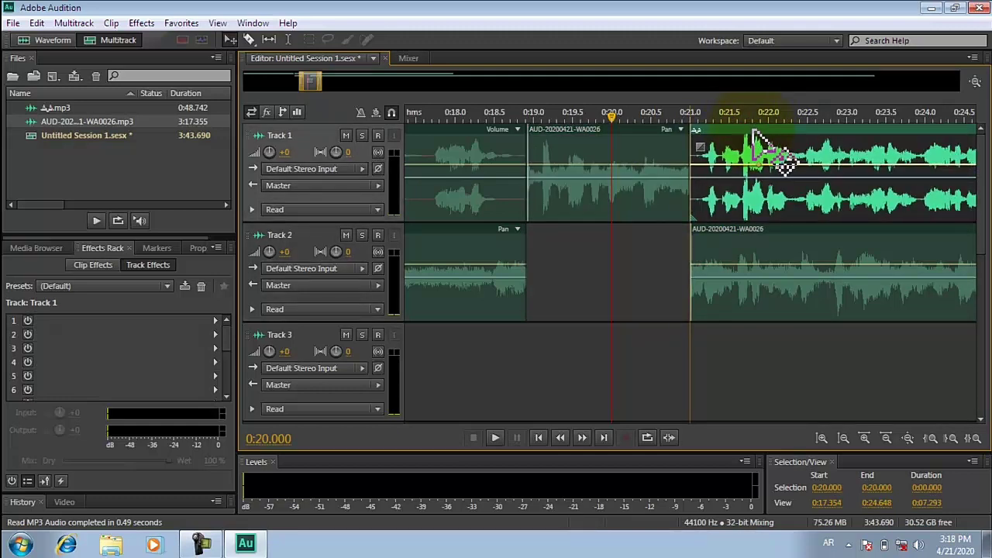
# Step: Lower the Track 2 volume to -10.2 and pan the track to L55.2
pyautogui.moveTo(310, 81)
pyautogui.mouseDown()
pyautogui.moveTo(266, 97)
pyautogui.moveTo(253, 89)
pyautogui.moveTo(283, 97)
pyautogui.moveTo(310, 87)
pyautogui.mouseUp()
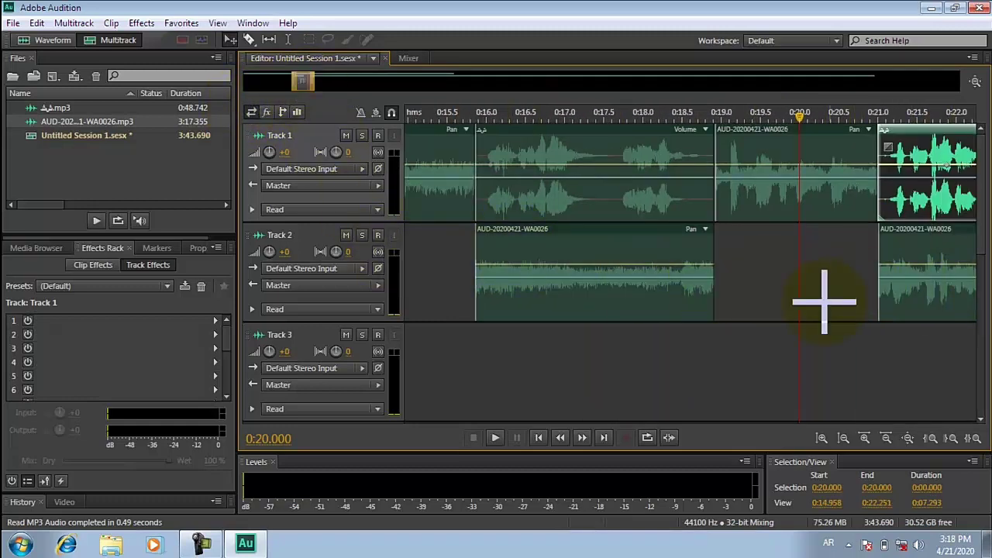
pyautogui.click(631, 267)
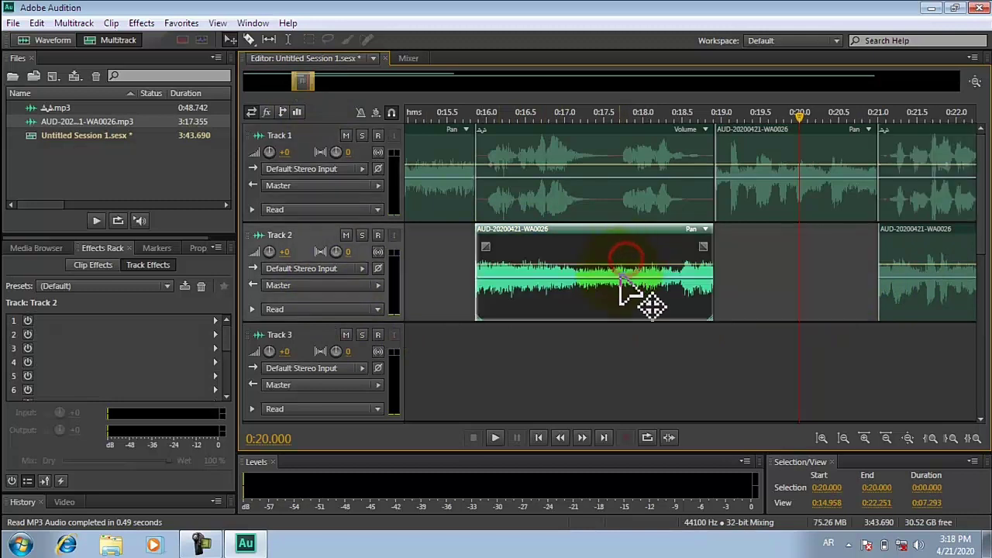
pyautogui.click(336, 253)
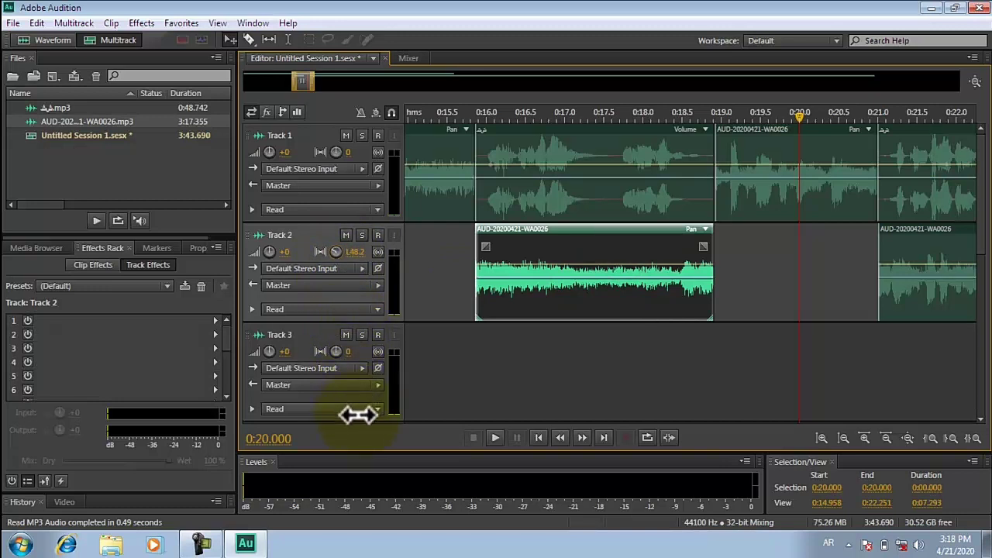
pyautogui.moveTo(269, 253); pyautogui.dragTo(281, 278)
pyautogui.moveTo(335, 253); pyautogui.dragTo(333, 262)
# Step: Play the session from about 0:15.8, just before the overlapping clips, to check the mix up to about 0:44.9
pyautogui.click(443, 194)
pyautogui.press('space')
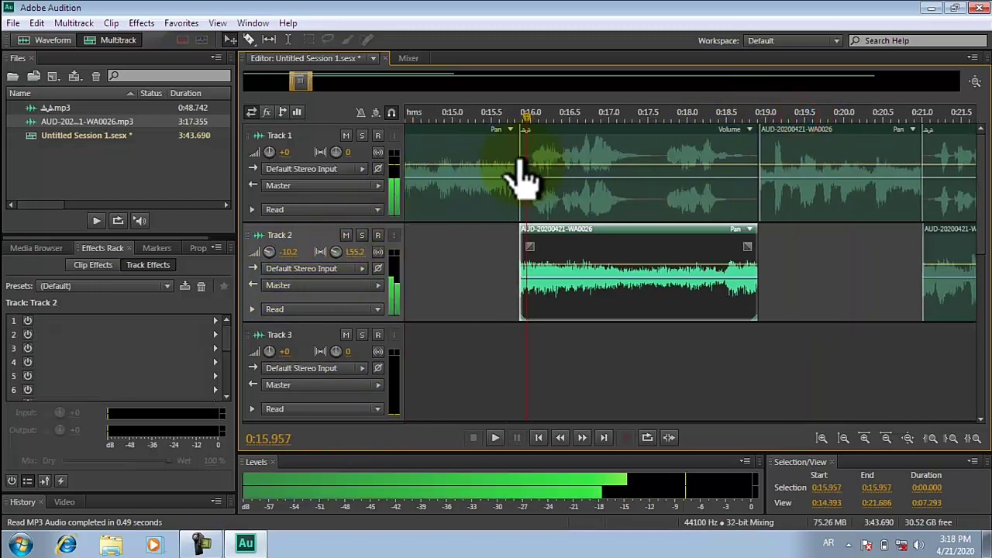
pyautogui.press('space')
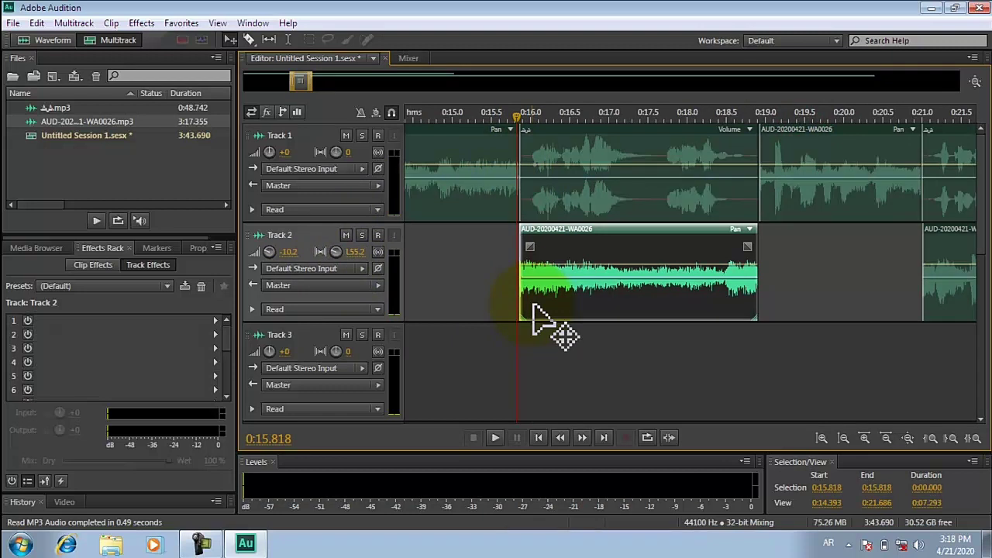
pyautogui.press('space')
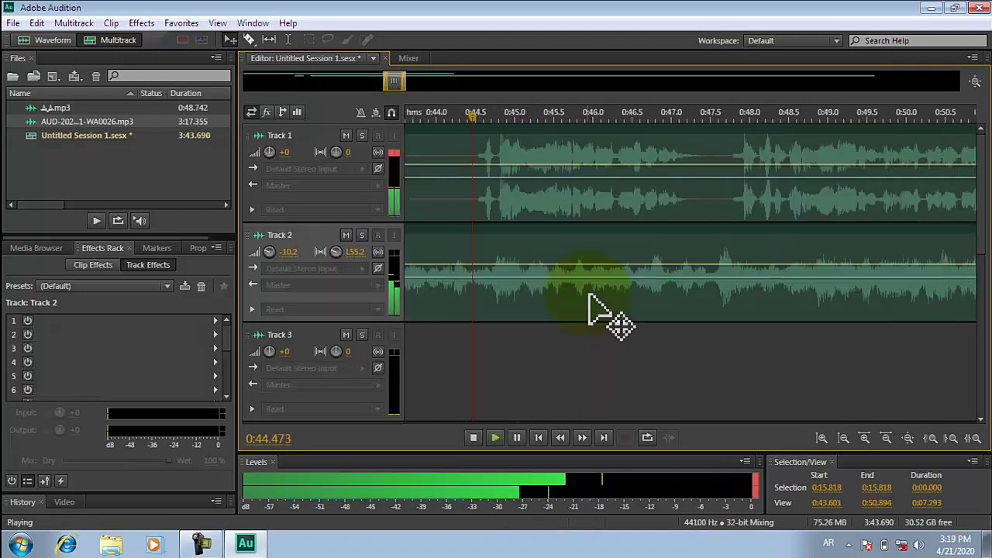
pyautogui.press('space')
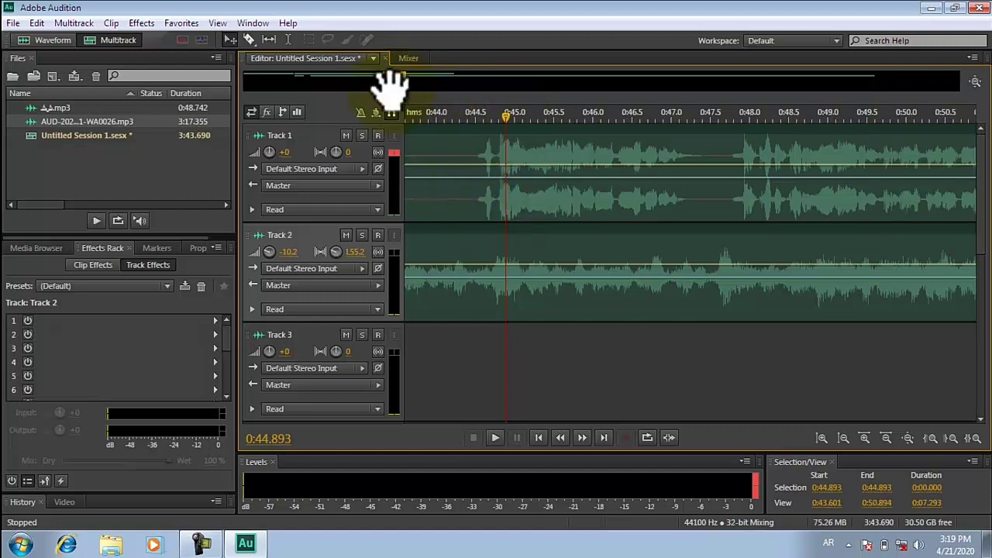
# Step: Split the شش clip on Track 1 by cutting out the silent pause from 0:43.843 to 0:44.500
pyautogui.scroll(-3, 388, 84)
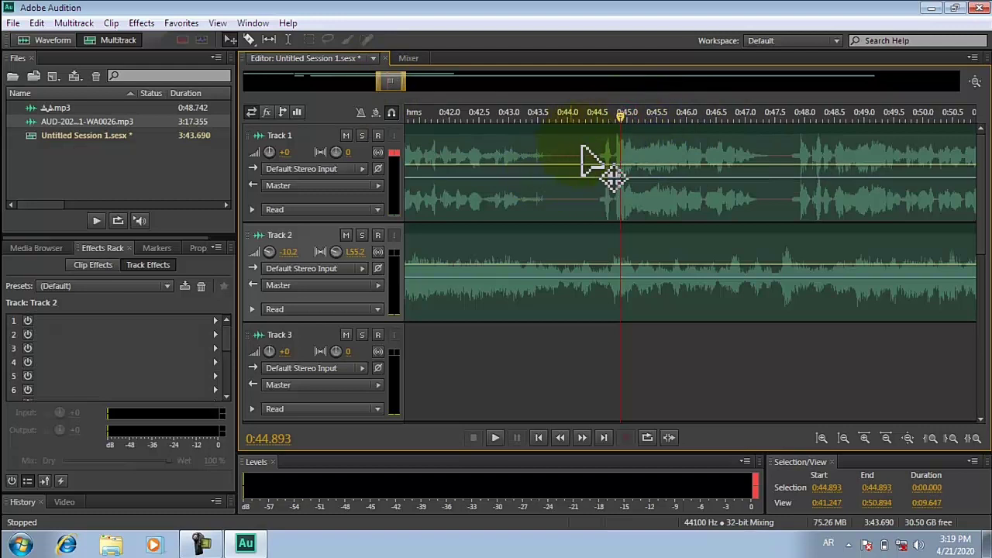
pyautogui.click(289, 40)
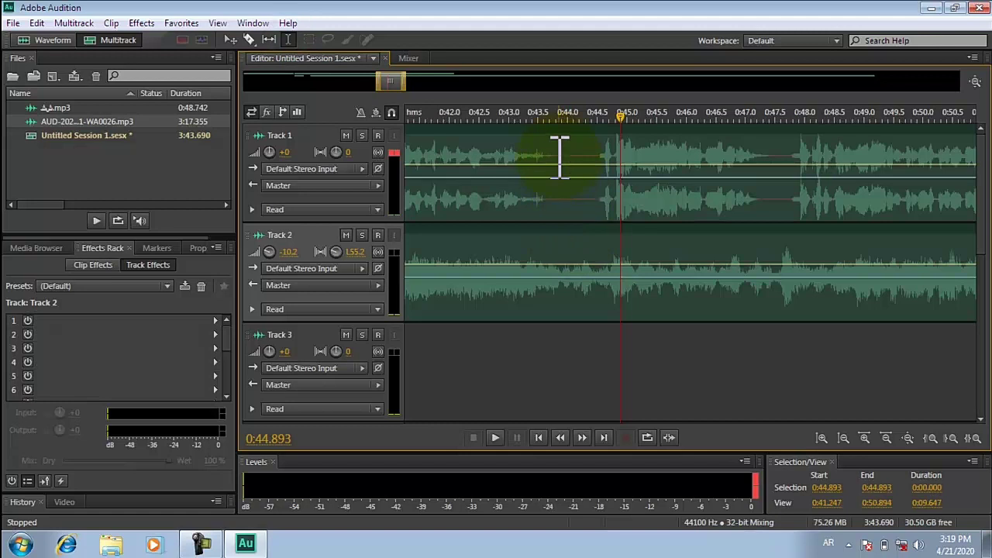
pyautogui.moveTo(560, 158); pyautogui.dragTo(595, 165)
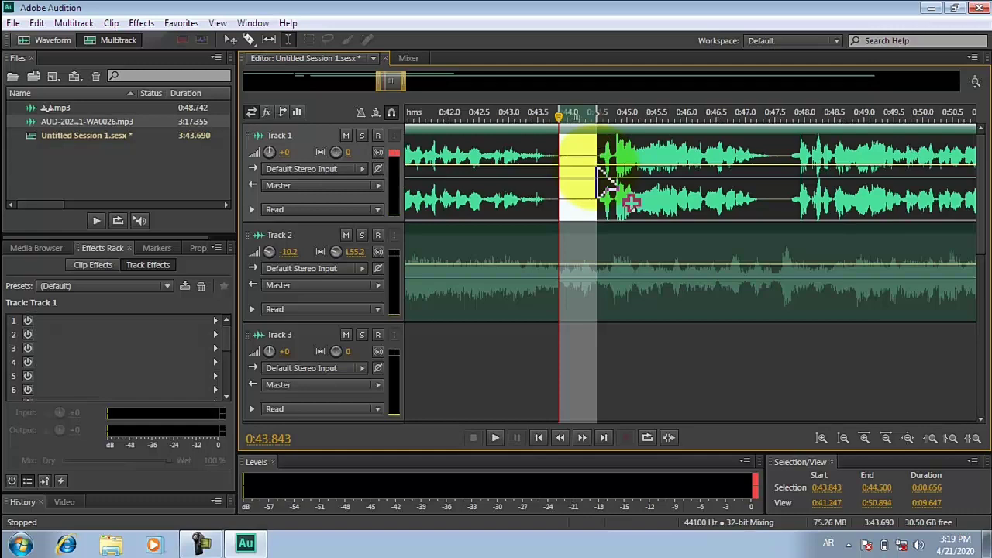
pyautogui.press('Delete')
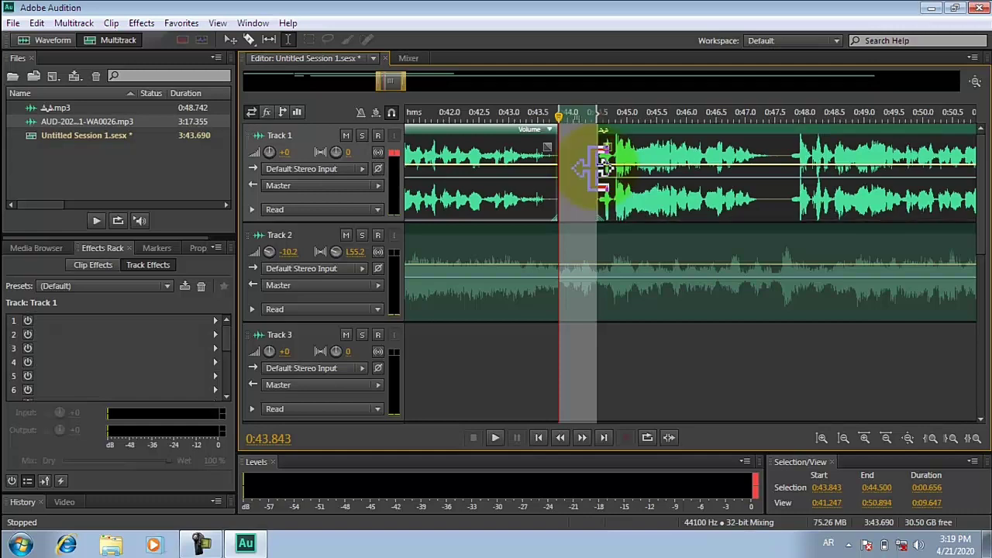
# Step: Split the Track 2 clip over the narrow range 0:43.843 to 0:43.846, where the Track 1 gap begins
pyautogui.click(555, 268)
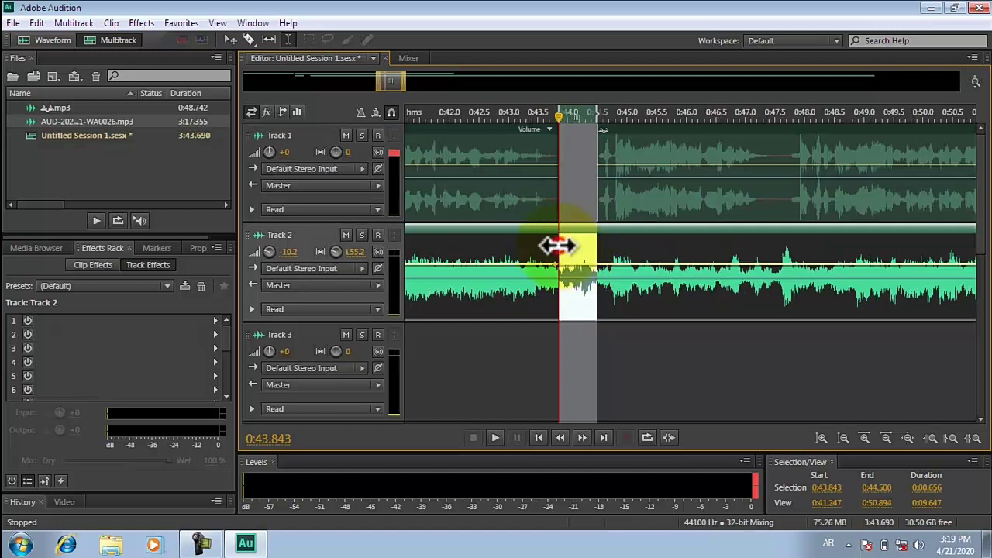
pyautogui.click(538, 240)
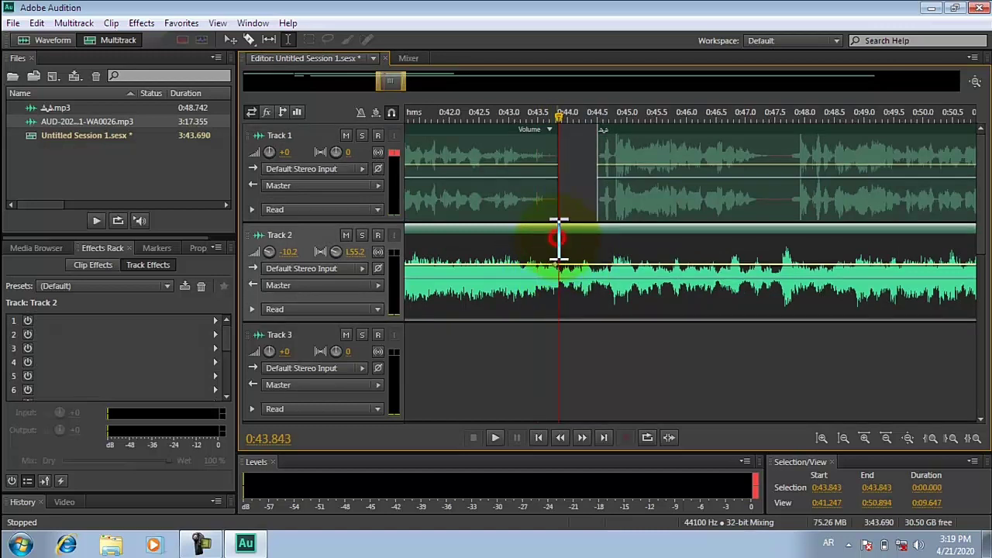
pyautogui.click(865, 438)
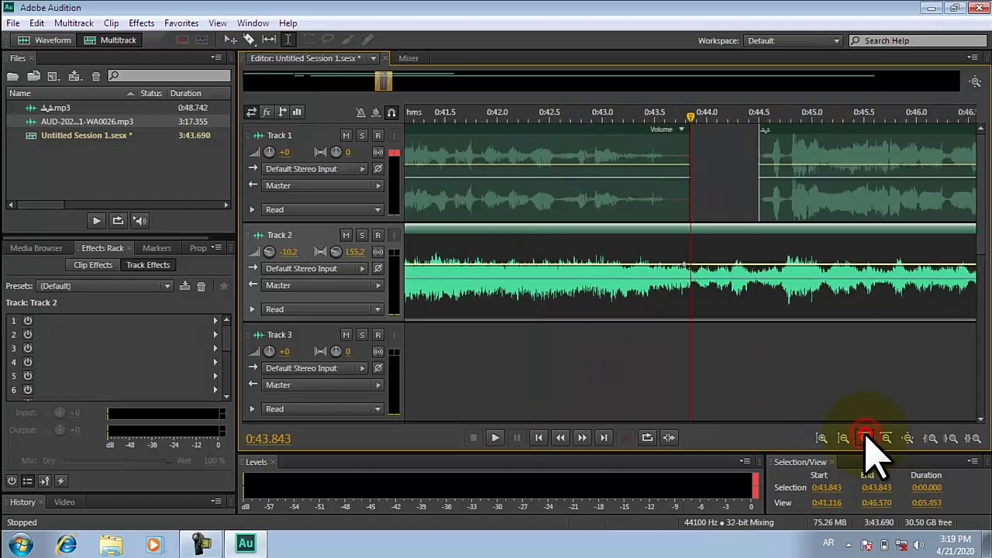
pyautogui.moveTo(865, 437); pyautogui.dragTo(865, 438)
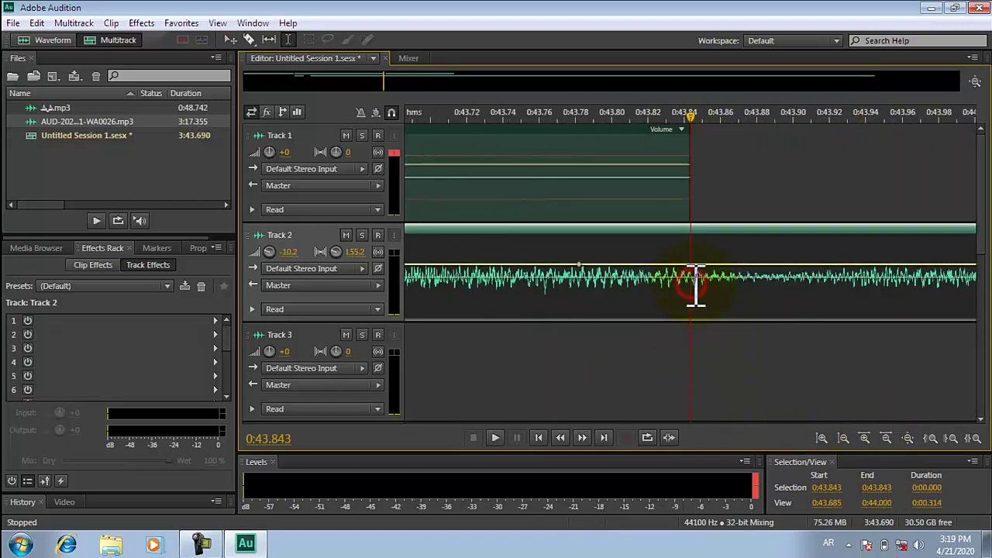
pyautogui.moveTo(695, 286); pyautogui.dragTo(696, 287)
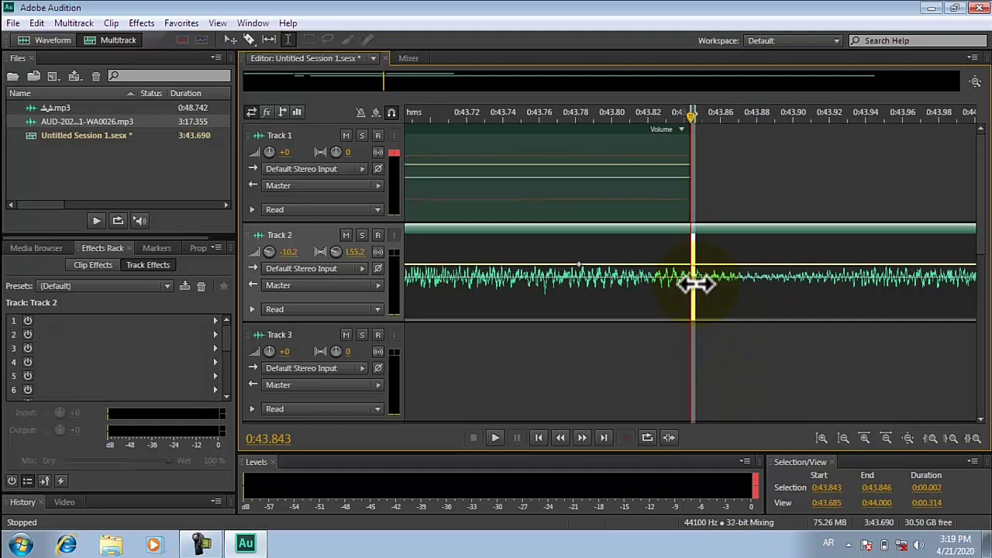
pyautogui.hotkey('ctrl', 'k')
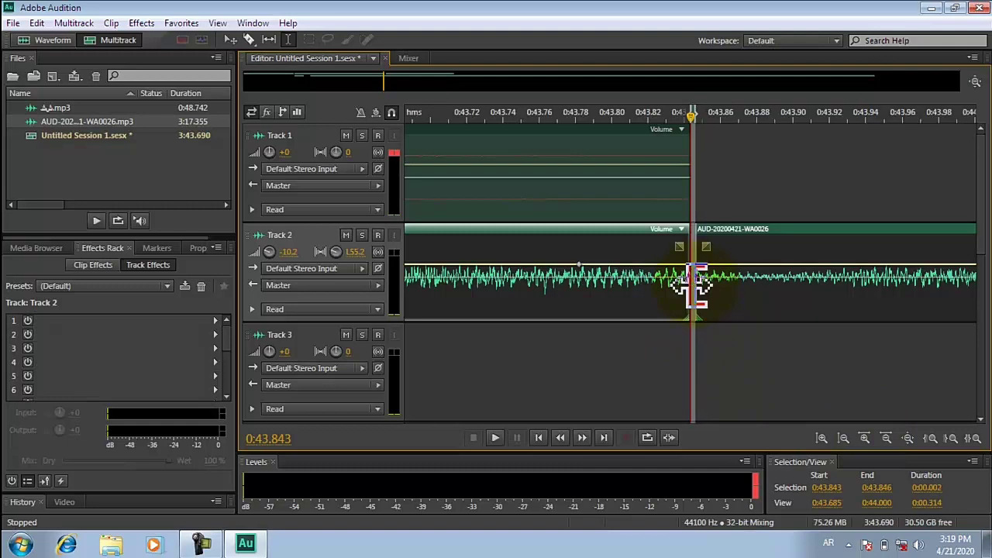
# Step: Move the شش clip after the Track 1 gap later, so it starts at about 0:46.1
pyautogui.click(886, 438)
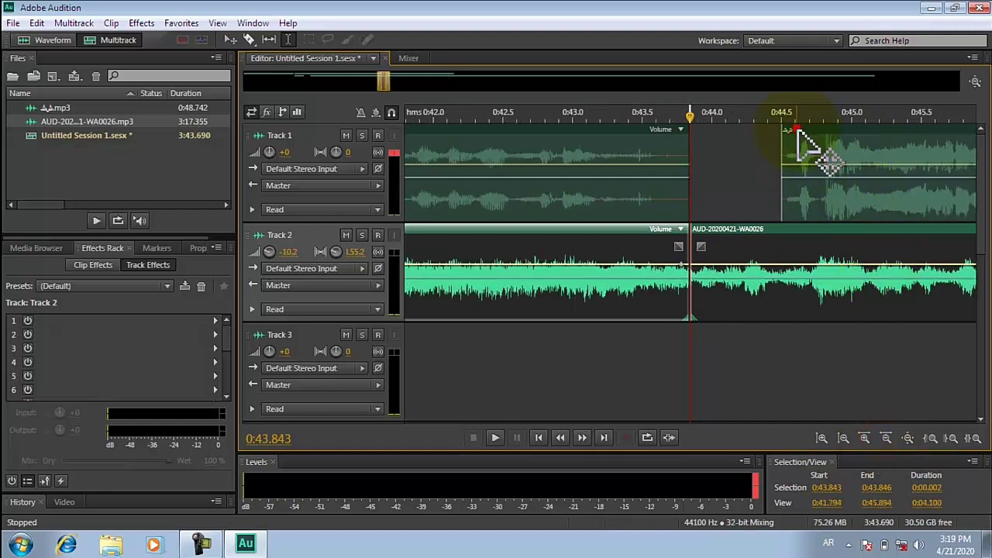
pyautogui.moveTo(798, 130); pyautogui.dragTo(974, 135)
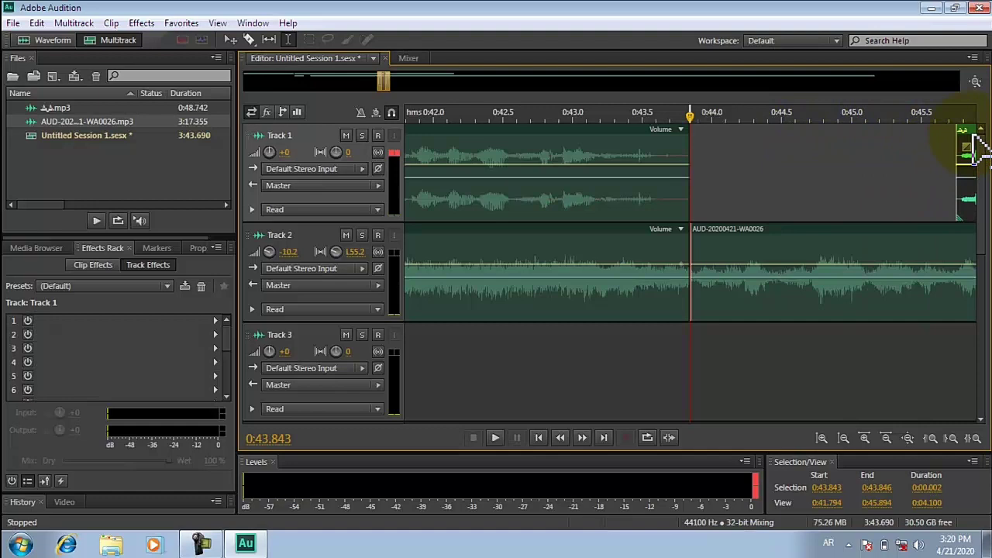
pyautogui.scroll(-3, 394, 107)
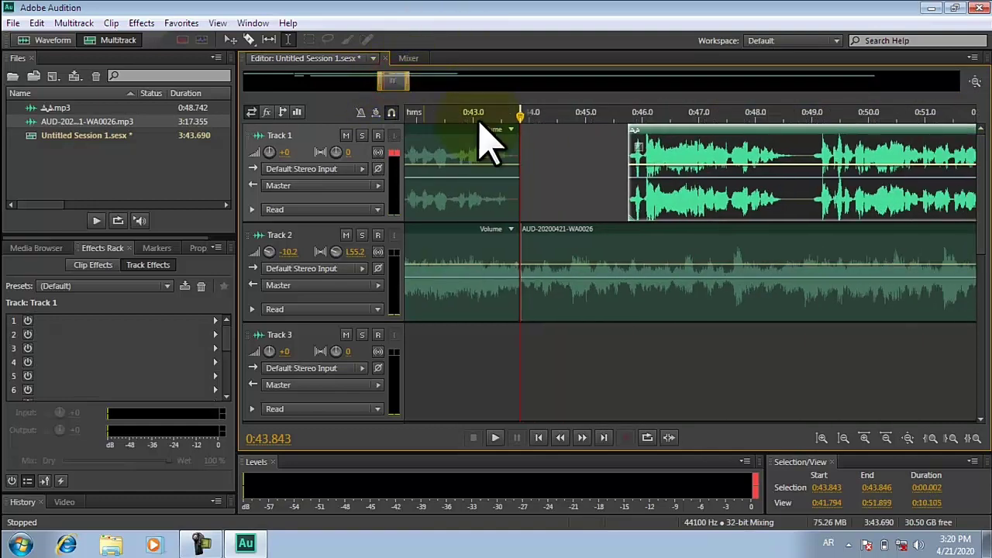
pyautogui.moveTo(691, 138); pyautogui.dragTo(706, 155)
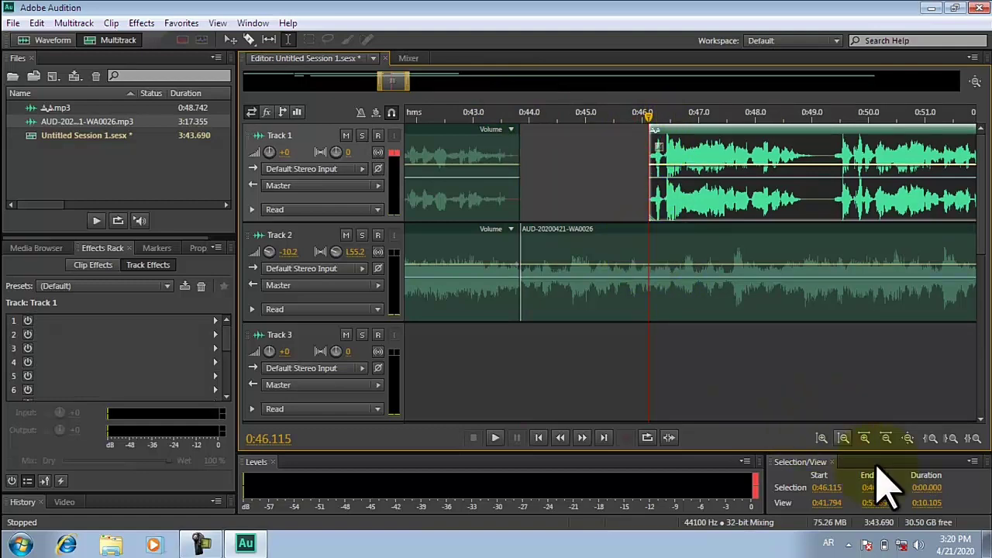
# Step: Split the Track 2 clip over the narrow range 0:46.109 to 0:46.111, just before the moved شش clip begins
pyautogui.click(866, 437)
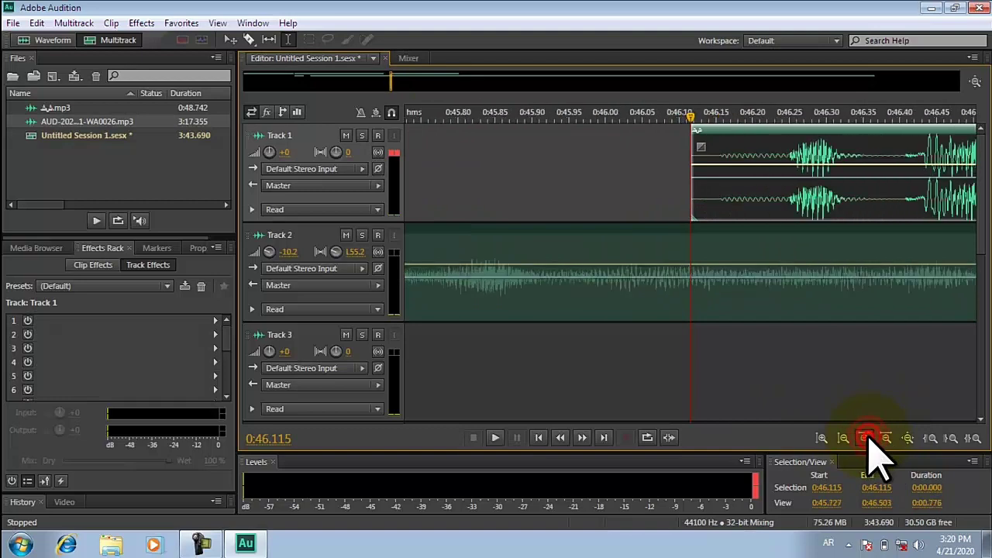
pyautogui.click(865, 438)
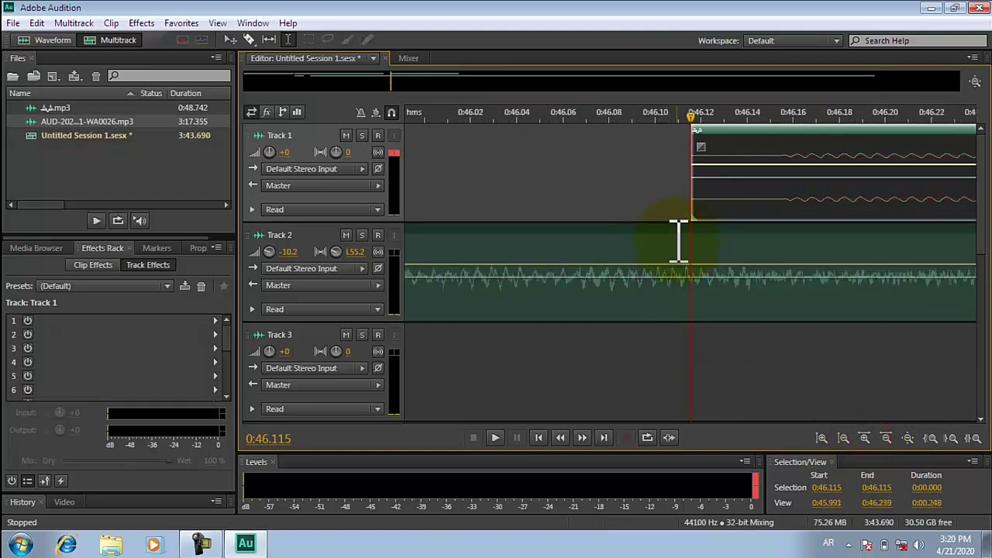
pyautogui.moveTo(678, 241); pyautogui.dragTo(683, 239)
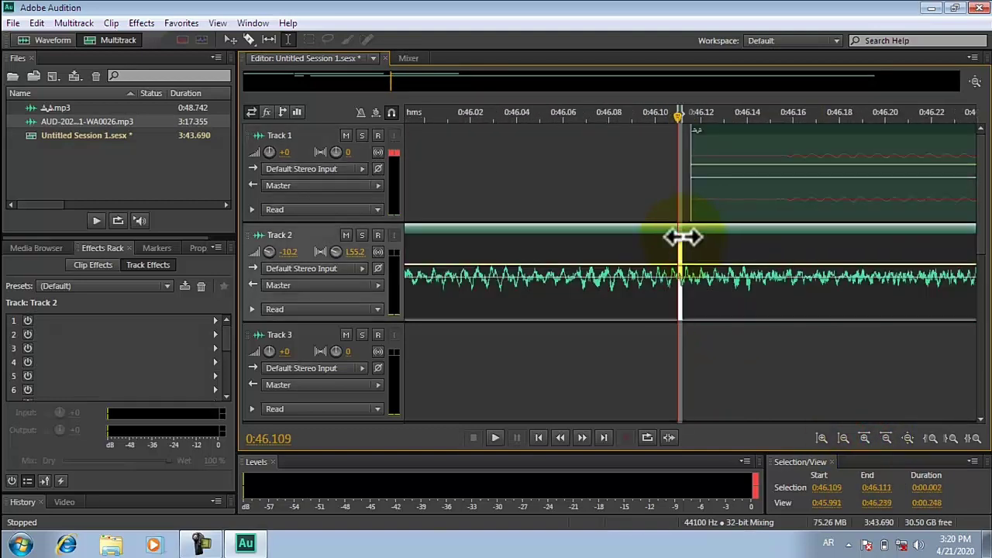
pyautogui.hotkey('ctrl', 'k')
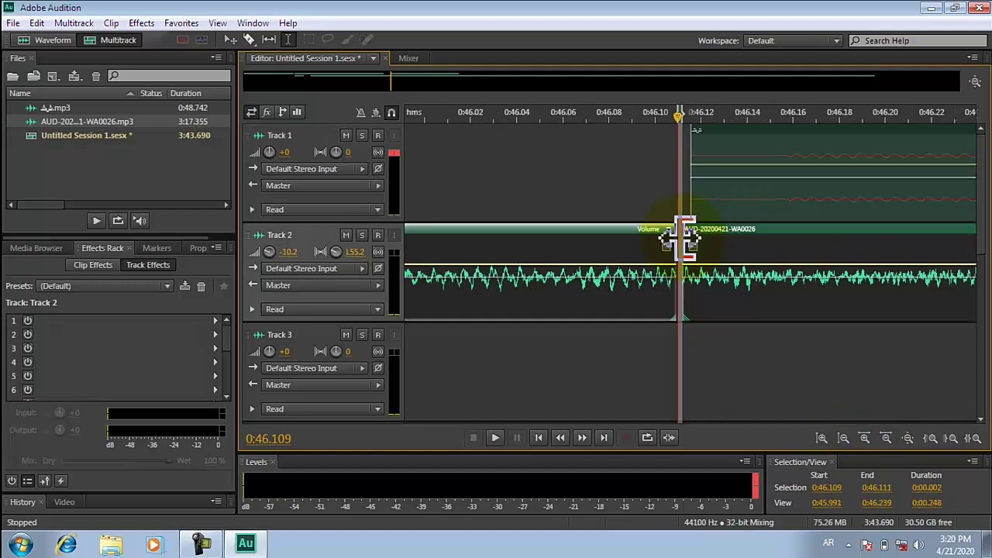
pyautogui.click(886, 438)
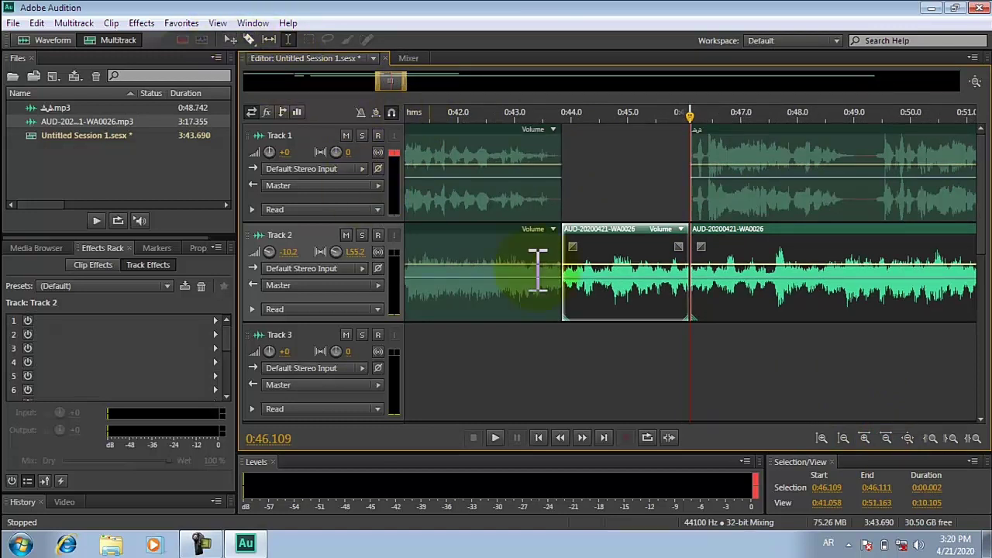
# Step: Move the Track 2 piece between 0:43.846 and 0:46.109 up into the matching gap on Track 1
pyautogui.click(565, 174)
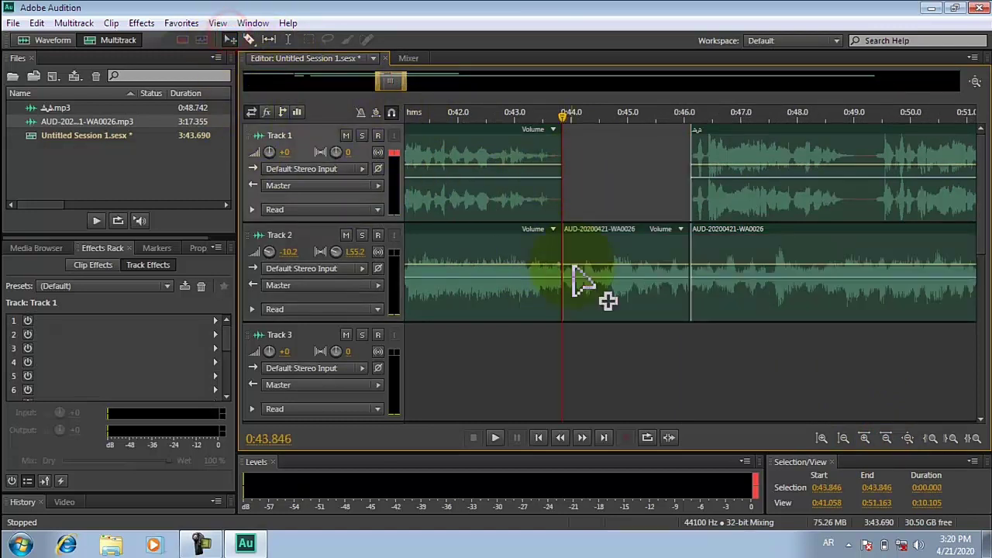
pyautogui.click(231, 40)
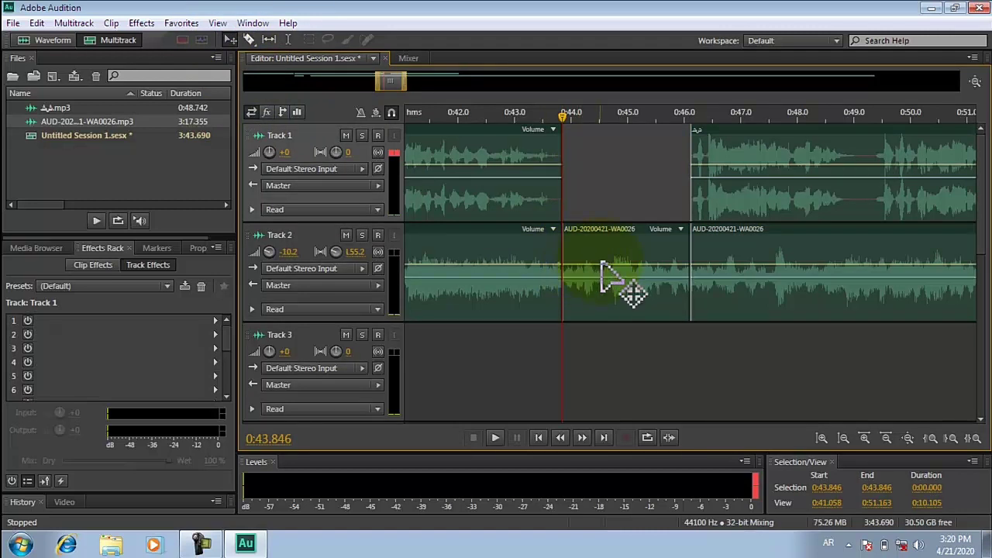
pyautogui.moveTo(627, 289); pyautogui.dragTo(604, 226)
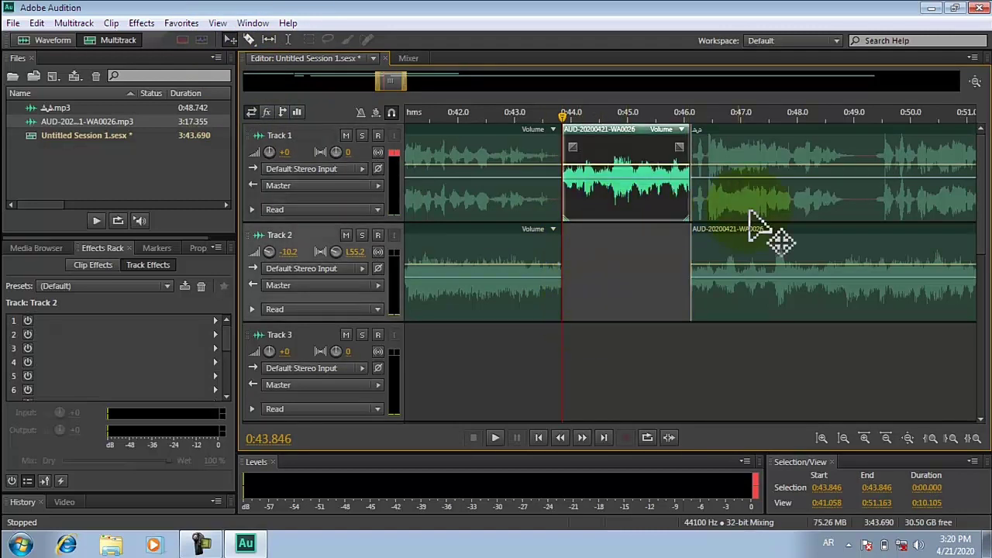
# Step: Play the session around the filled gap and stop at about 1:07, near the end of the شش clip on Track 1
pyautogui.moveTo(388, 84); pyautogui.dragTo(400, 78)
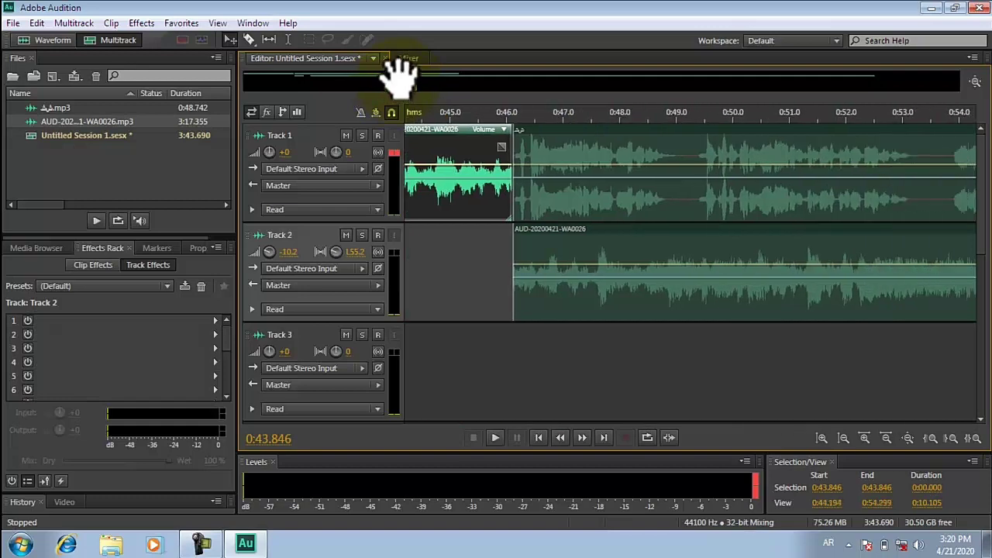
pyautogui.press('space')
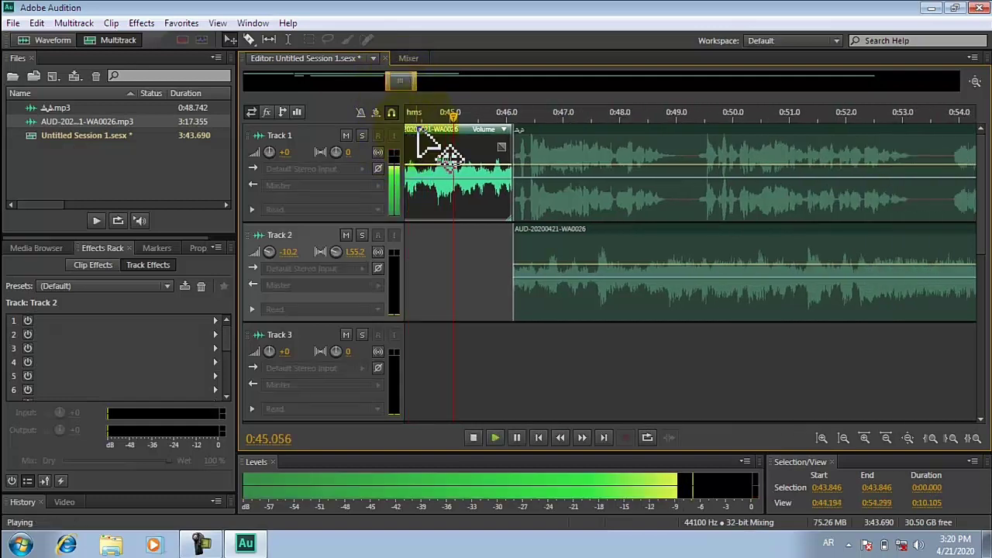
pyautogui.click(554, 232)
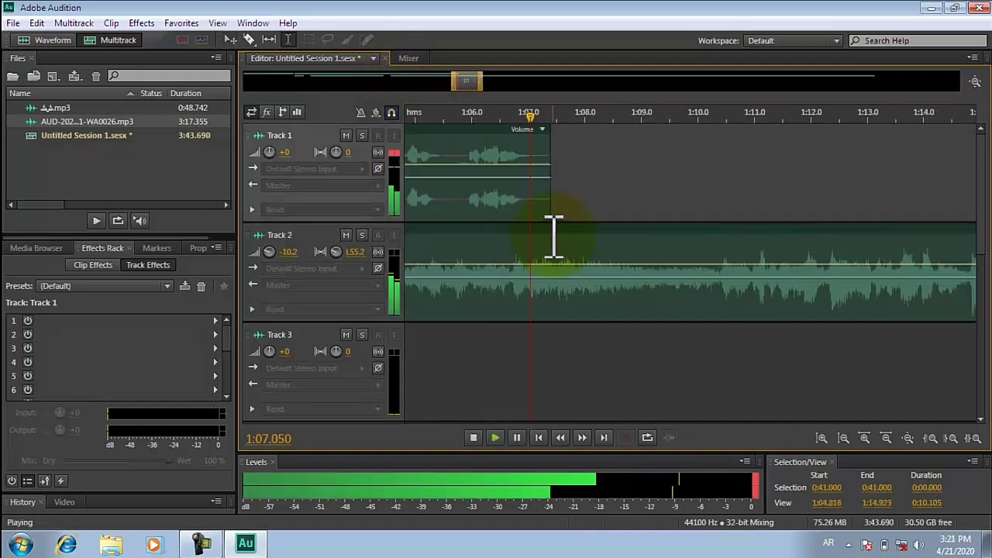
pyautogui.press('space')
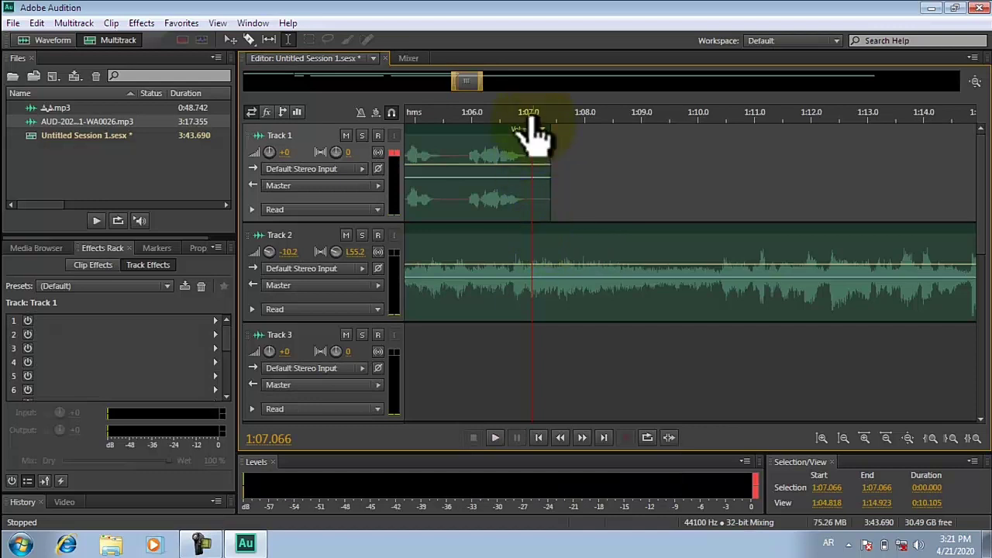
# Step: Split the Track 2 clip over the range 1:07.388 to 1:07.390, near the end of the last شش clip
pyautogui.moveTo(532, 134); pyautogui.dragTo(553, 129)
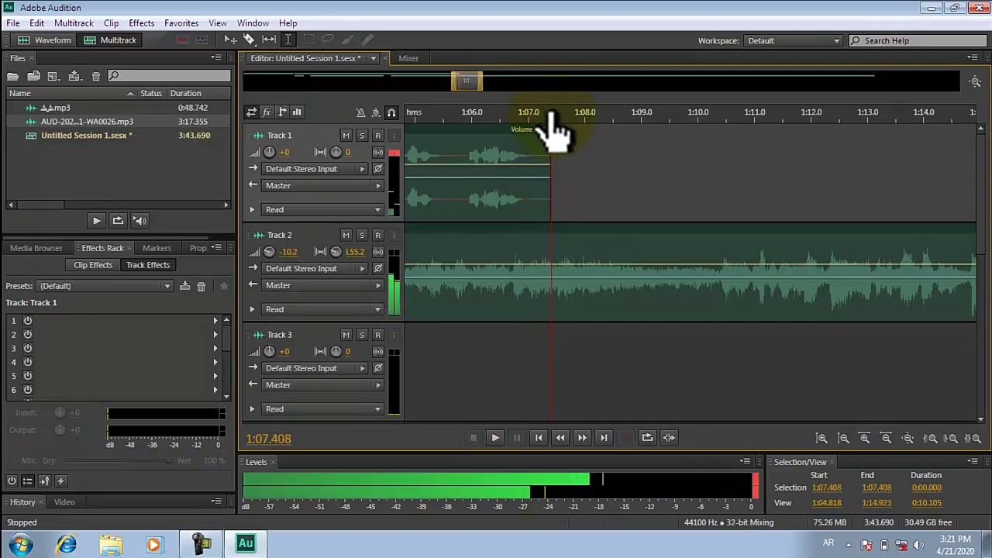
pyautogui.click(551, 236)
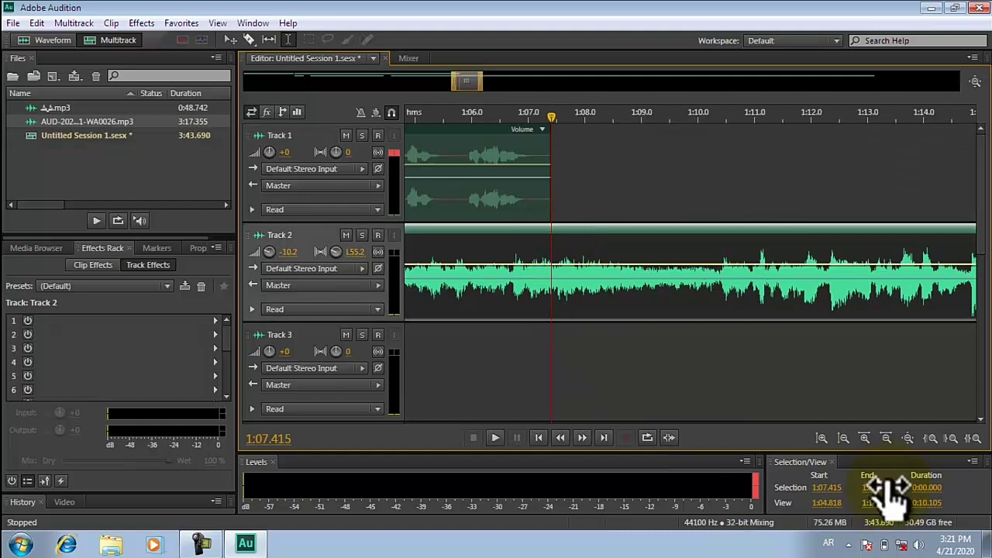
pyautogui.click(864, 438)
pyautogui.click(864, 438)
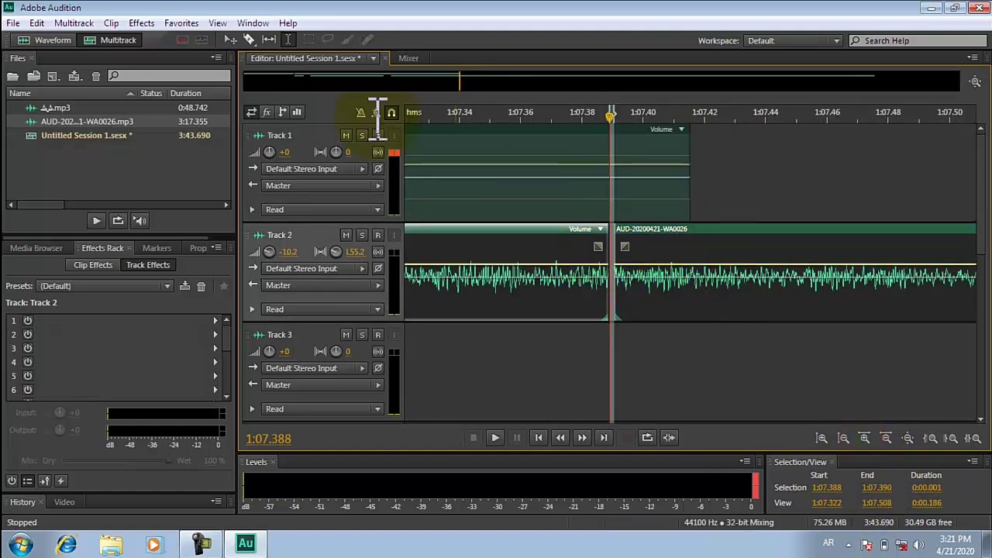
# Step: Move the Track 2 piece after 1:07.390 up to Track 1, overlapping the end of the شش clip from about 1:07.35 to crossfade
pyautogui.click(230, 40)
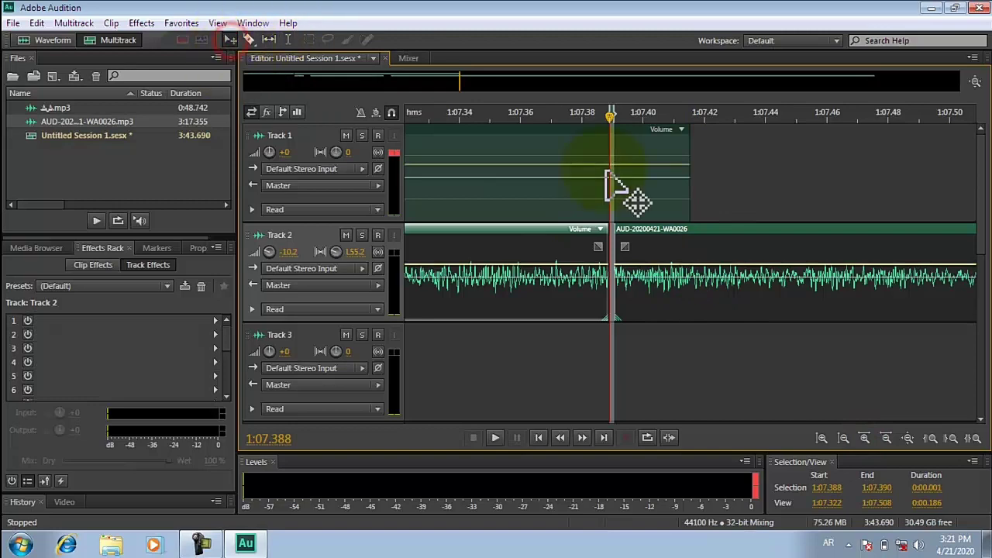
pyautogui.click(604, 169)
pyautogui.click(675, 248)
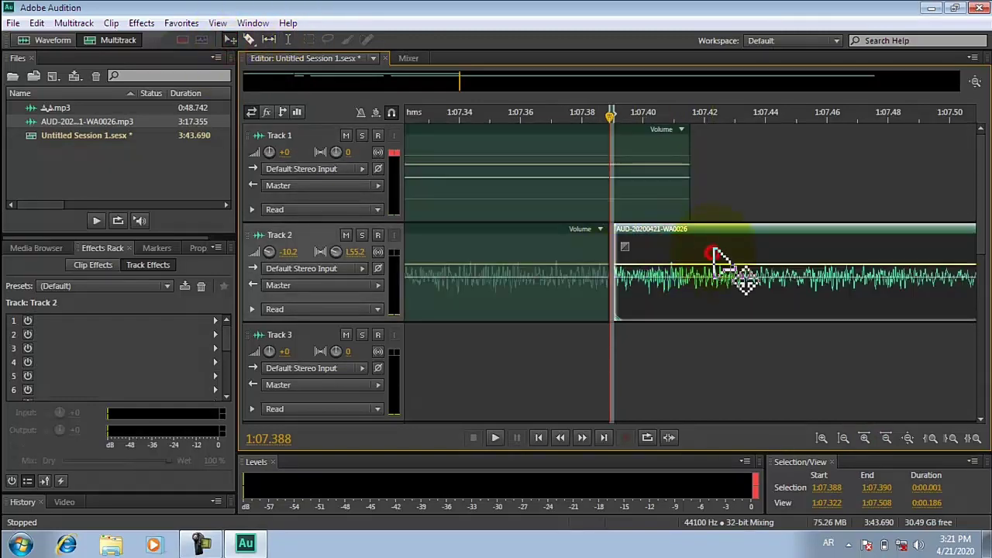
pyautogui.moveTo(714, 252); pyautogui.dragTo(664, 240)
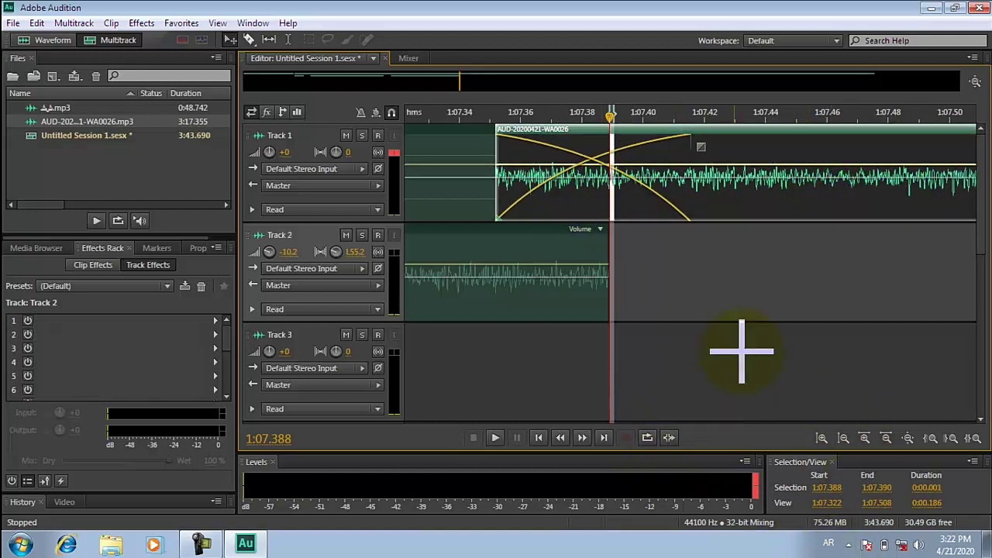
pyautogui.click(679, 273)
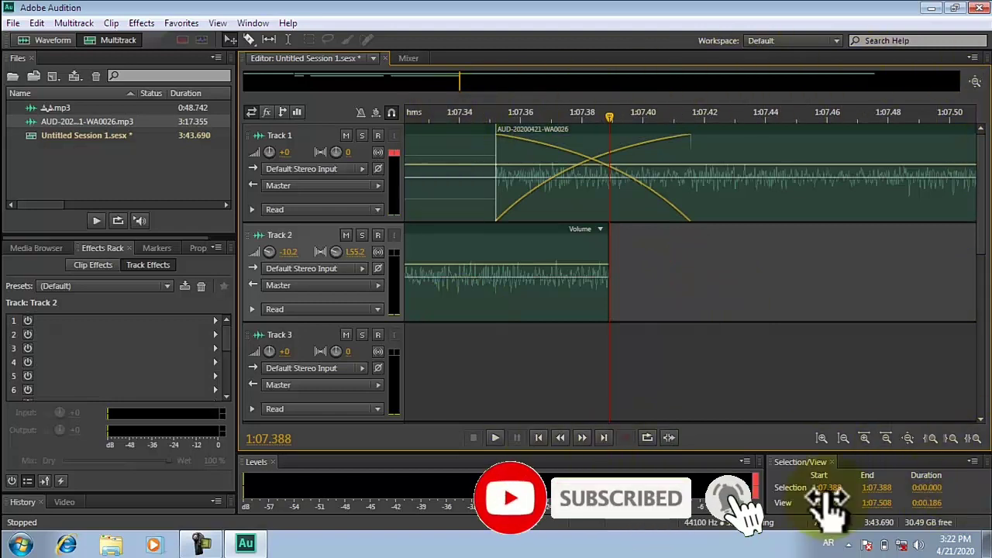
# Step: Select all the clips on Track 1 and Track 2
pyautogui.click(886, 438)
pyautogui.click(886, 439)
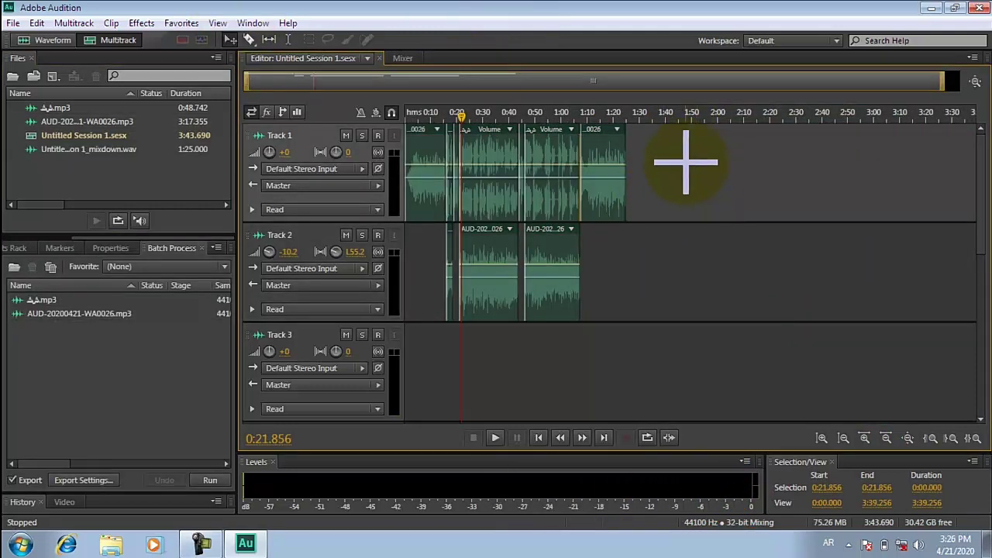
pyautogui.moveTo(685, 161); pyautogui.dragTo(419, 299)
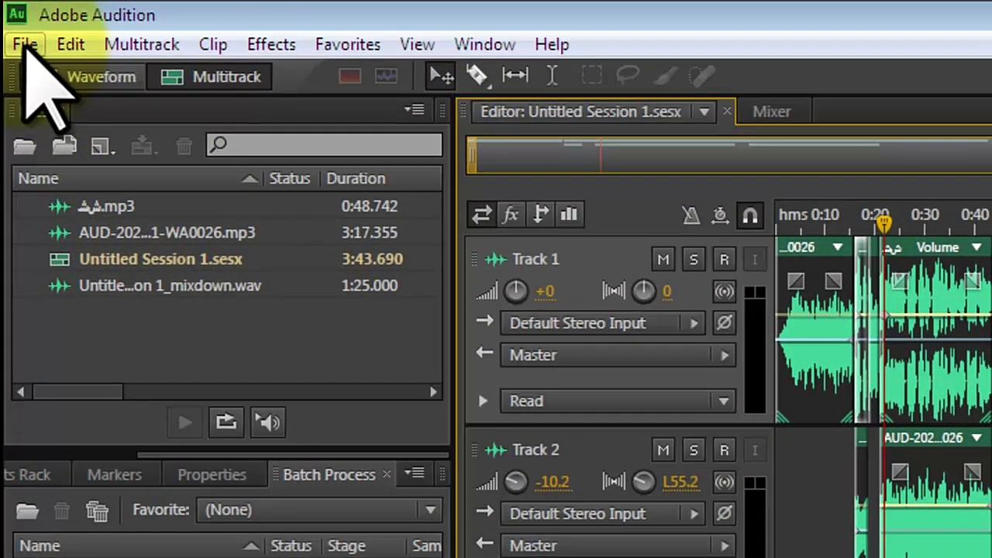
# Step: Export the entire session as a multitrack mixdown in Wave PCM format, named Untitled Session1 1_mixdown.wav
pyautogui.click(24, 45)
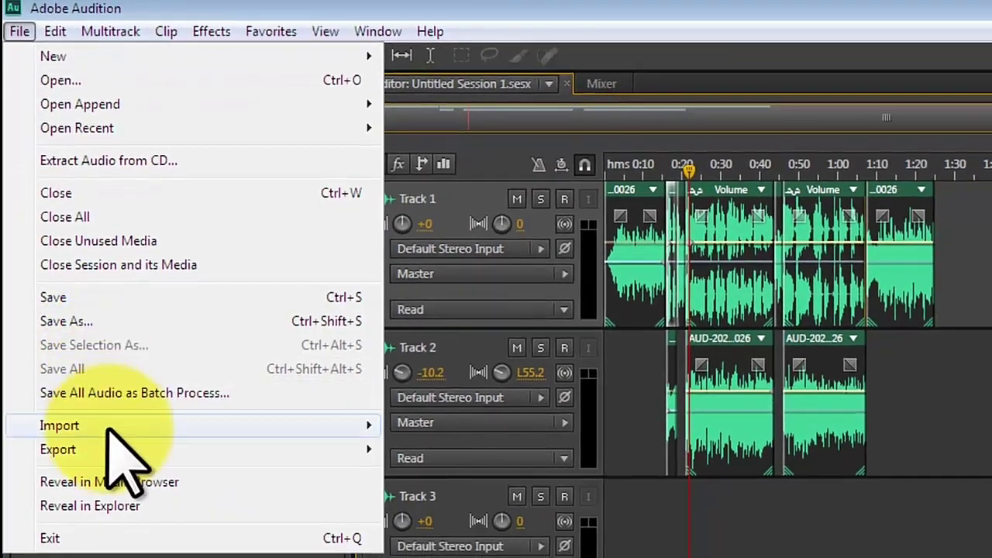
pyautogui.moveTo(63, 448)
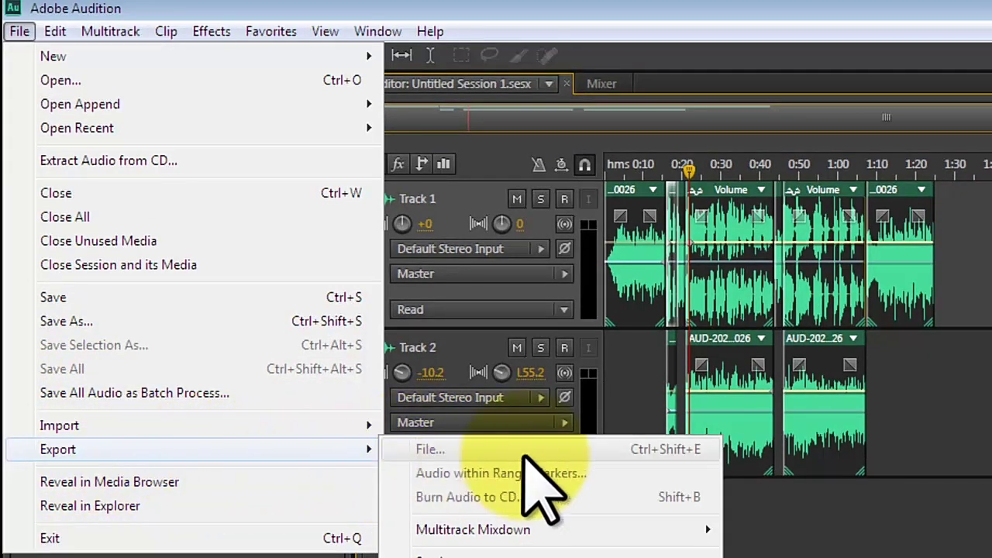
pyautogui.moveTo(707, 532)
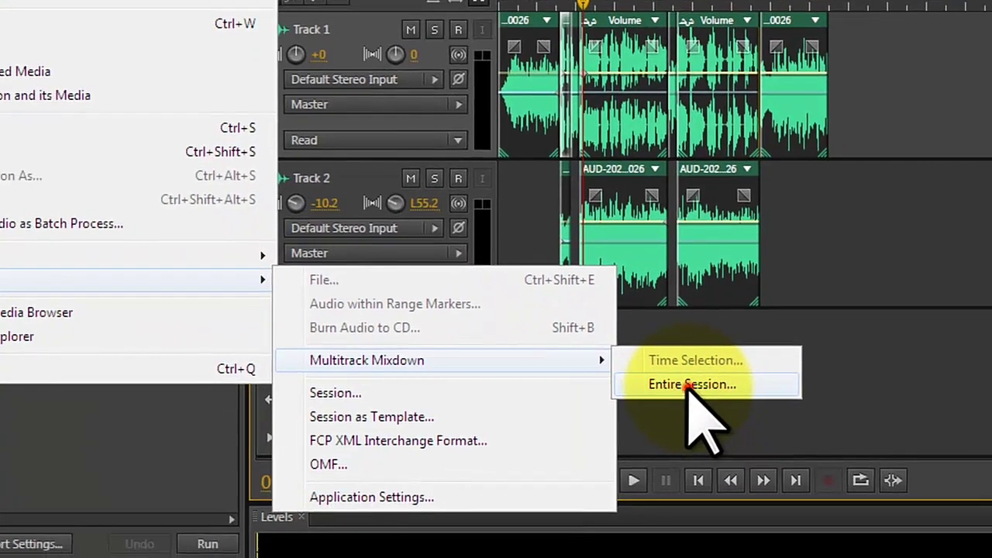
pyautogui.click(737, 458)
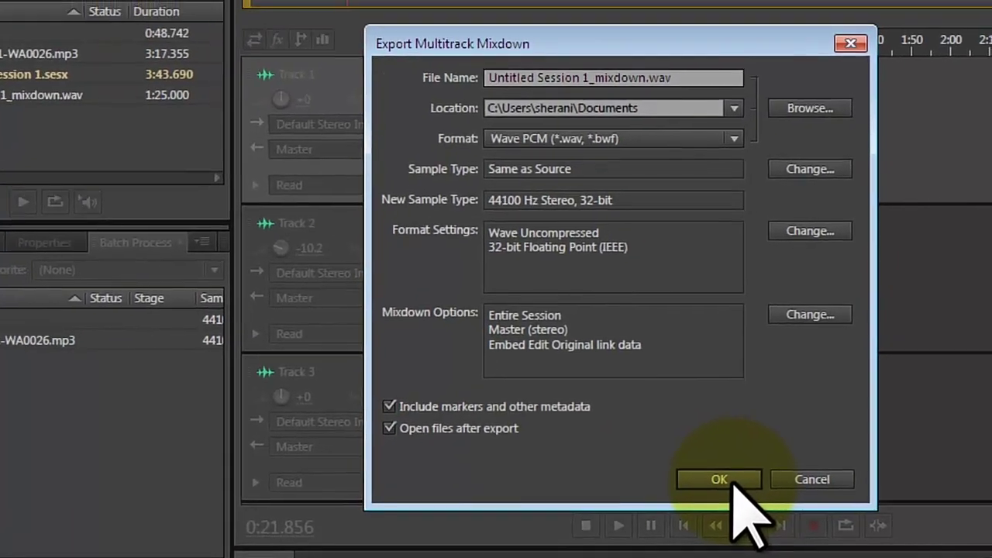
pyautogui.click(735, 435)
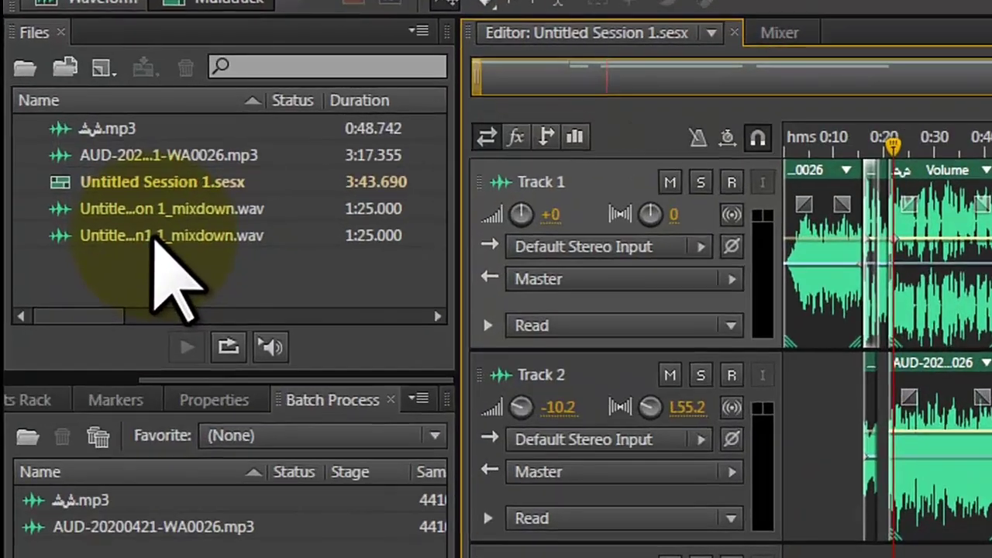
# Step: Open the newly exported mixdown for waveform editing and fade out its last few seconds
pyautogui.click(155, 236)
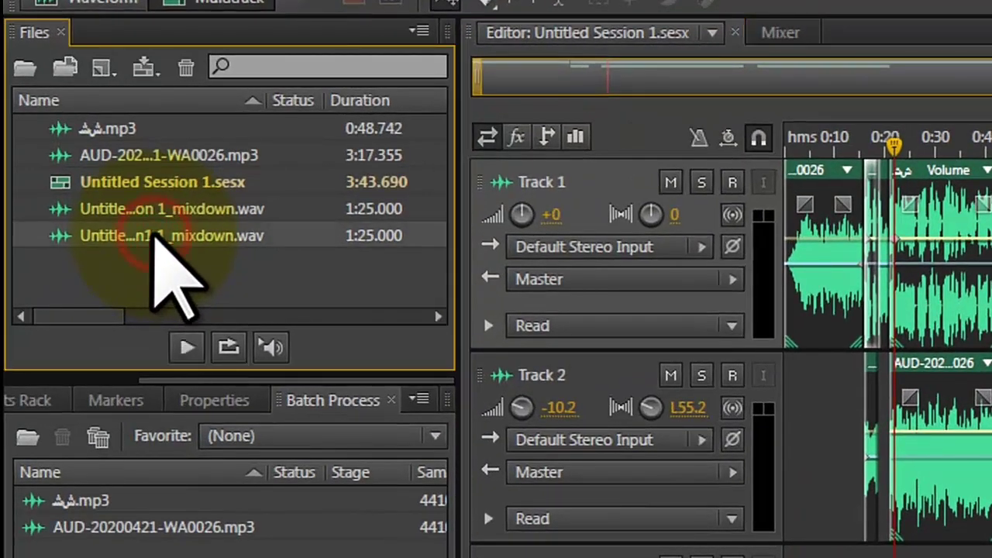
pyautogui.doubleClick(155, 235)
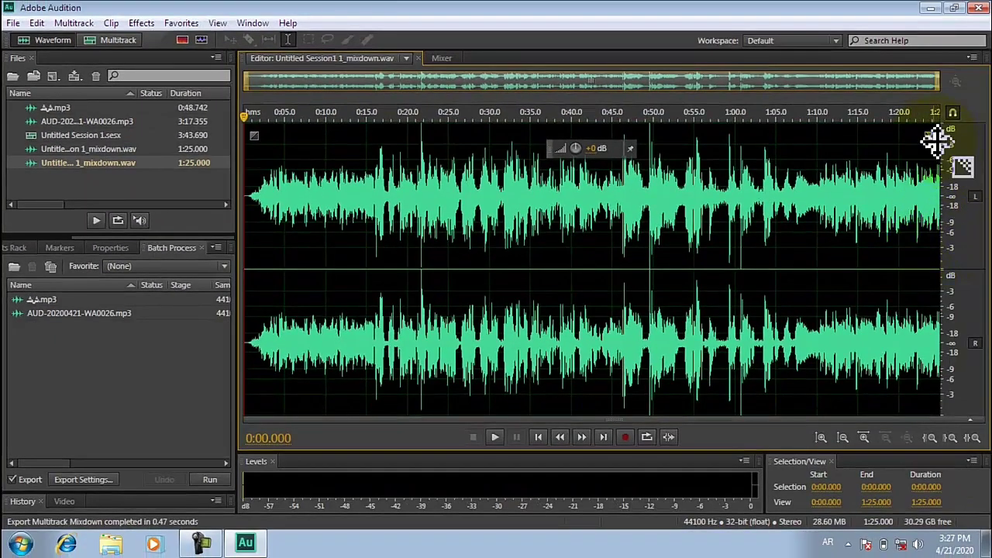
pyautogui.moveTo(930, 138); pyautogui.dragTo(891, 183)
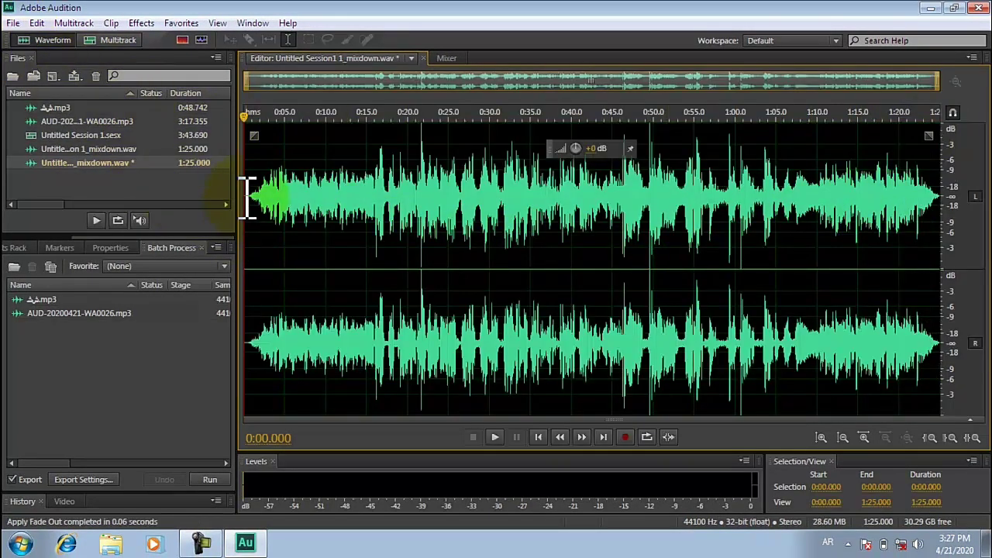
# Step: Delete the silence at the start of the mixdown, from 0:00.000 to 0:00.796
pyautogui.moveTo(252, 196); pyautogui.dragTo(216, 209)
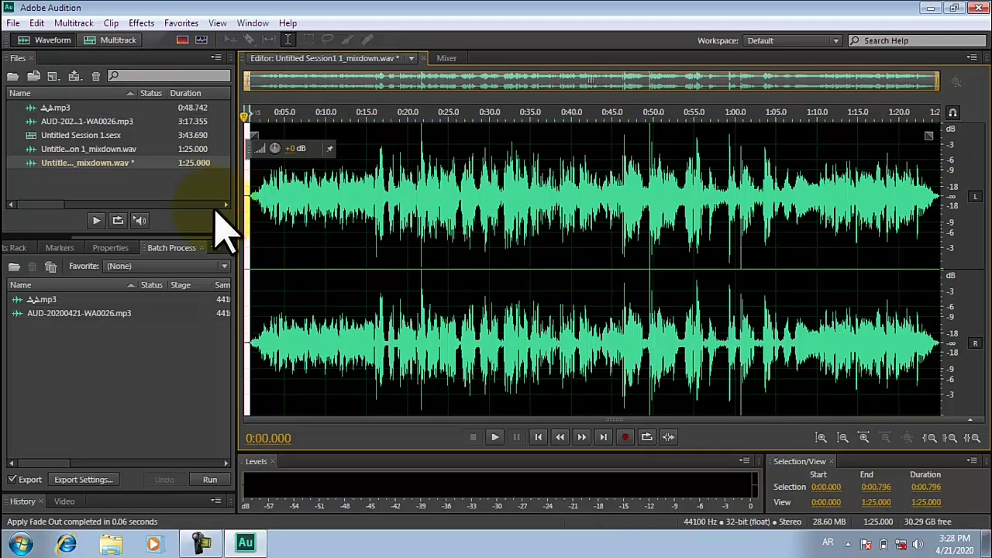
pyautogui.press('Delete')
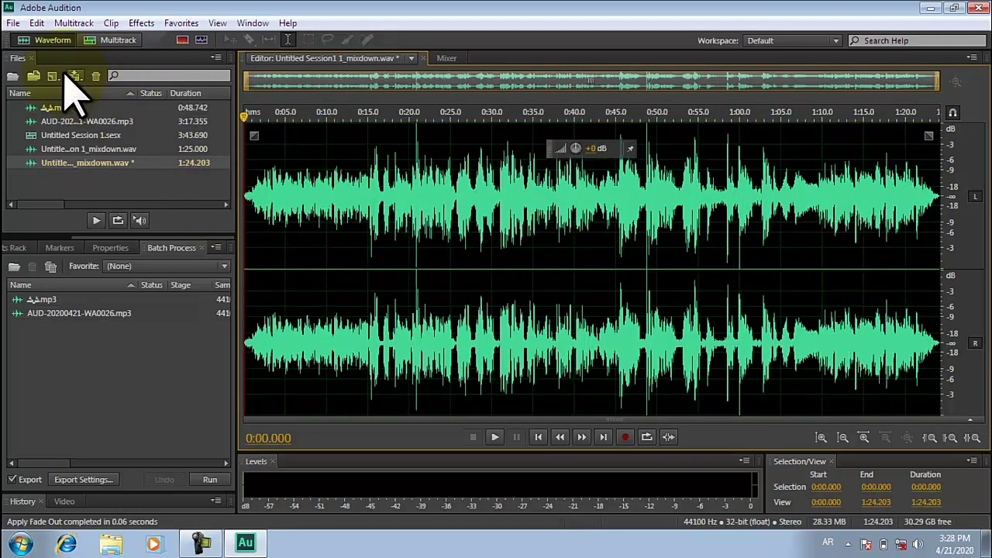
# Step: Save the edited mixdown as a new file named 1212 in MP3 Audio format on the Desktop
pyautogui.click(14, 23)
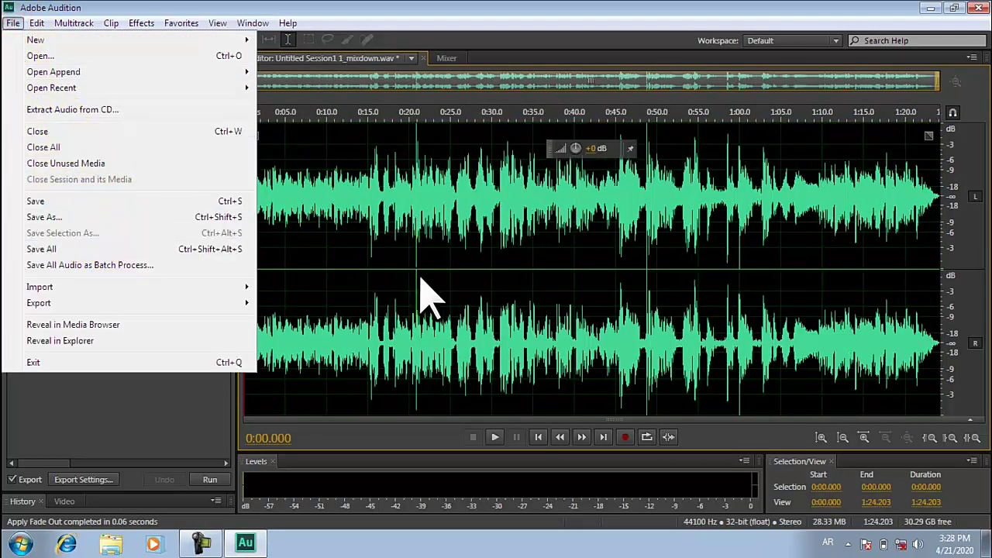
pyautogui.click(87, 217)
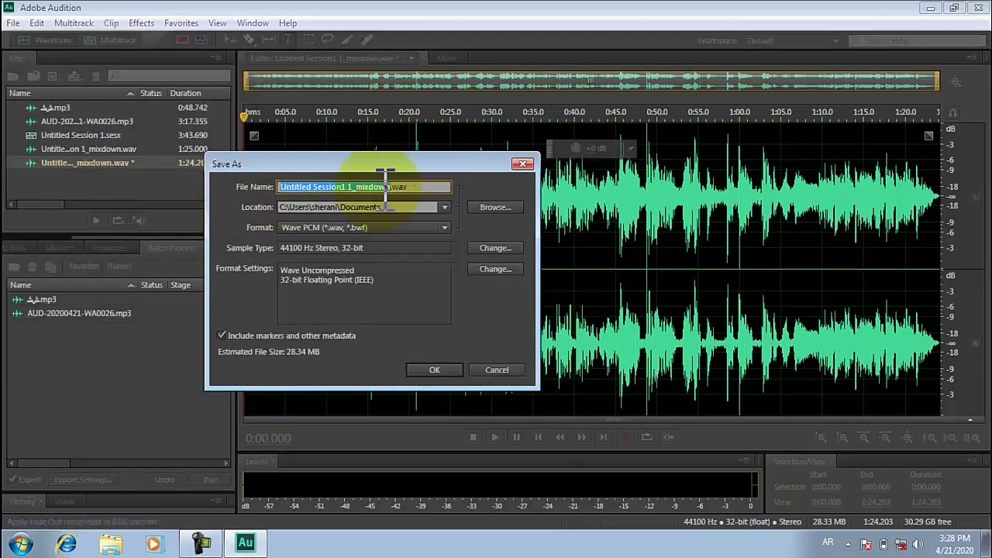
pyautogui.write('1212')
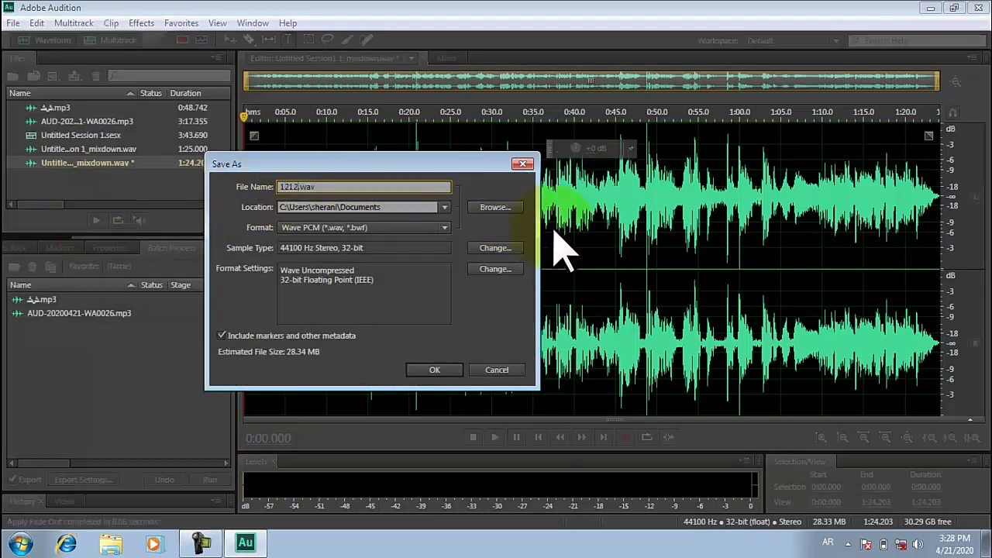
pyautogui.click(426, 229)
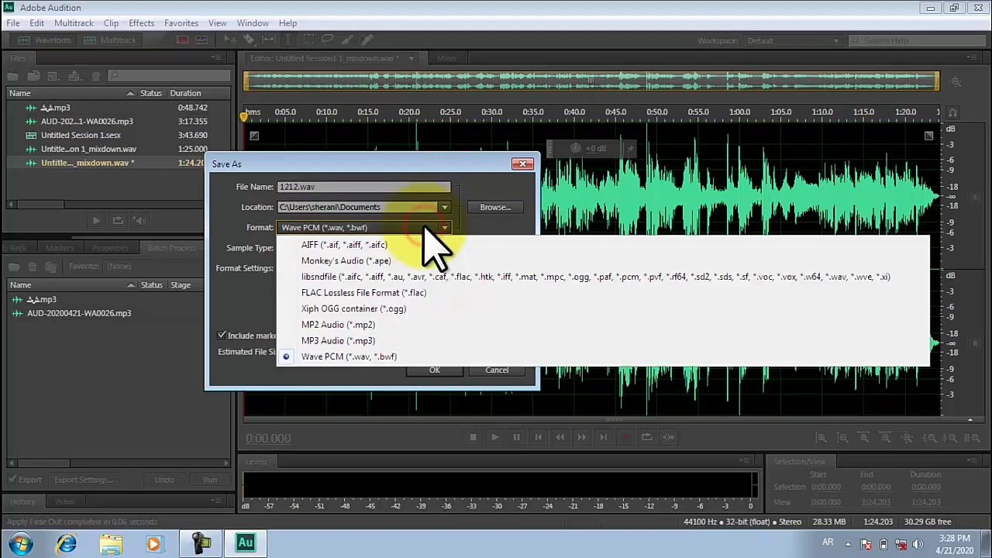
pyautogui.click(366, 341)
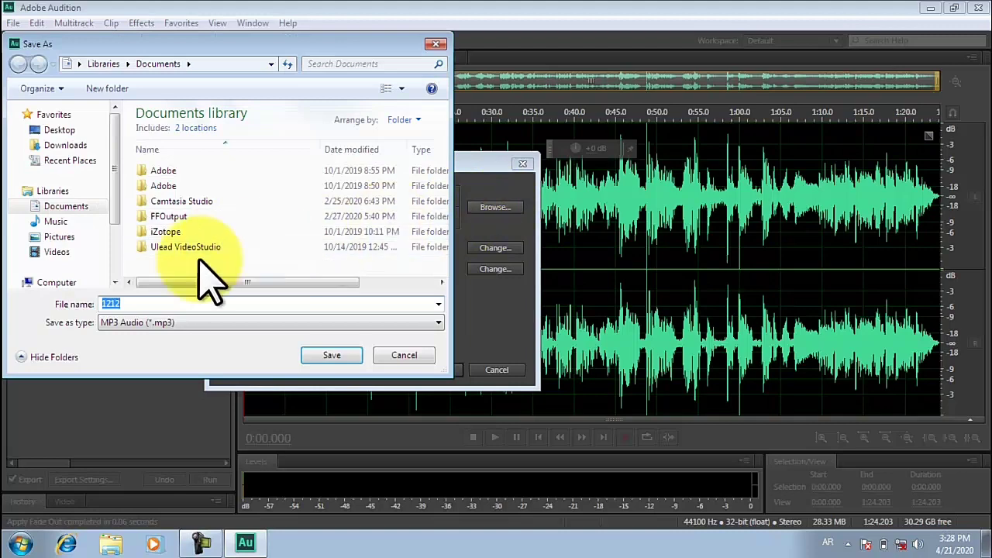
pyautogui.click(43, 131)
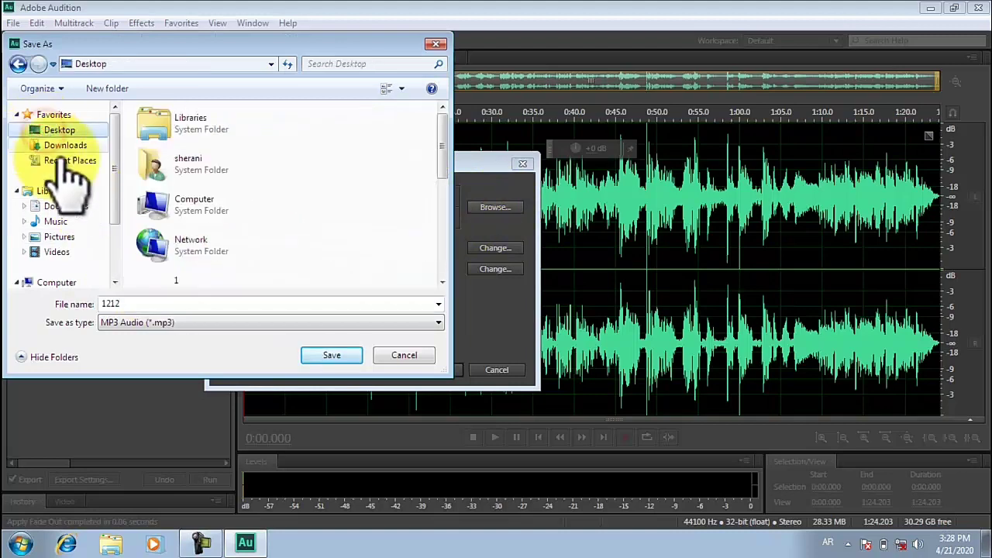
pyautogui.click(332, 358)
pyautogui.click(439, 369)
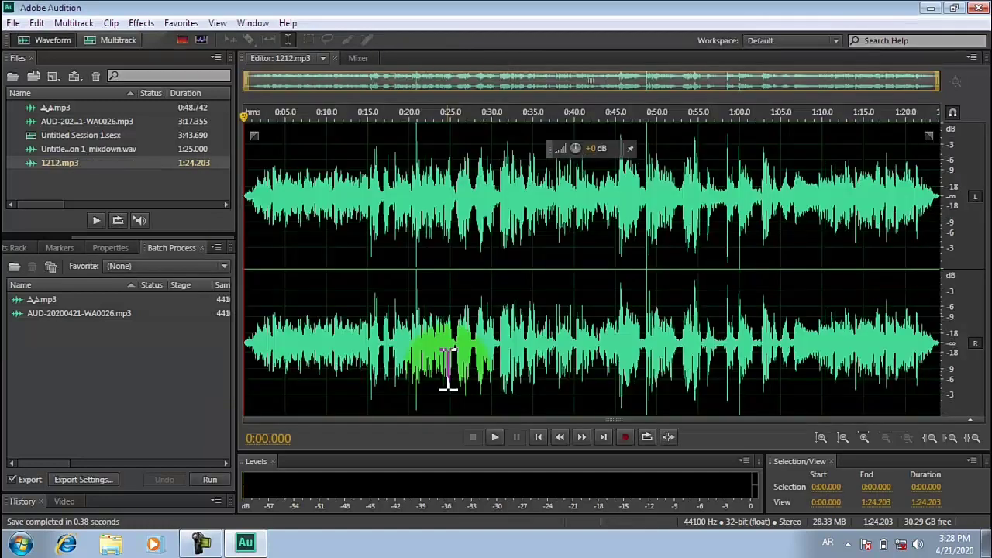
# Step: Switch to the Windows desktop and select the exported 1212 MP3 file
pyautogui.click(928, 8)
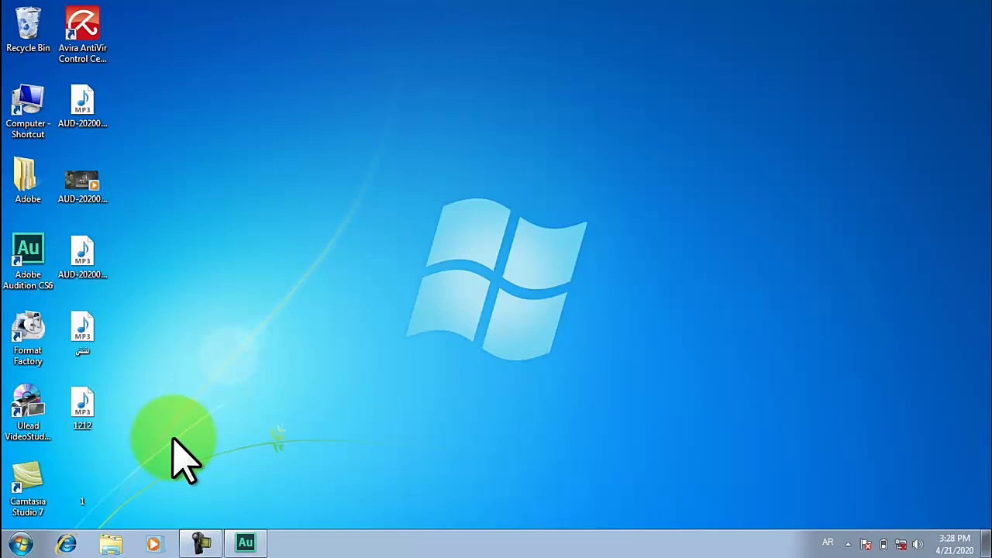
pyautogui.click(78, 418)
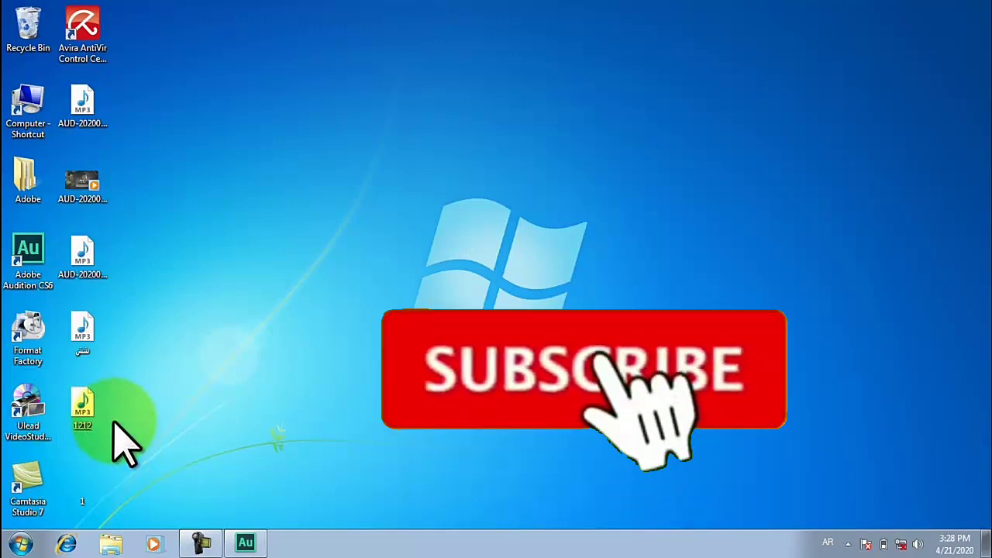